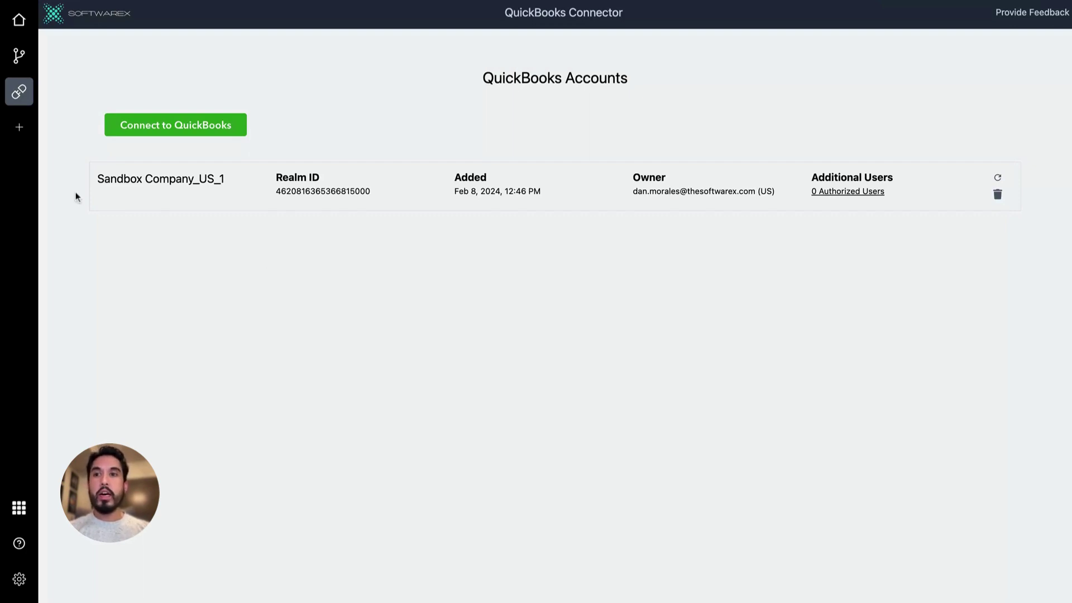
- Create a new workflow from scratch and bring up the Select a Sheet dialog
left_click(20, 128)
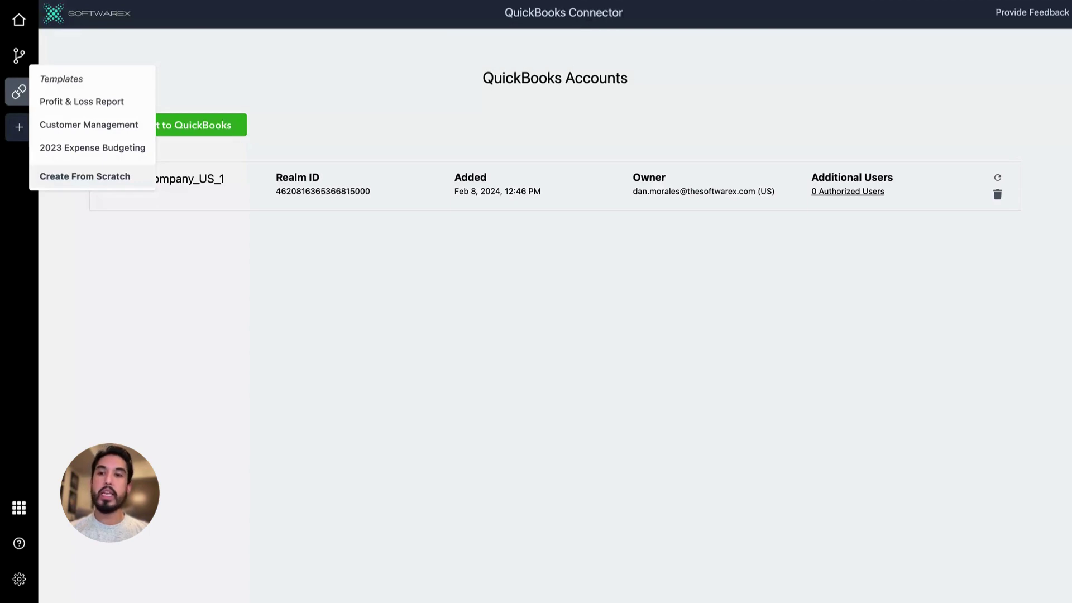
left_click(85, 176)
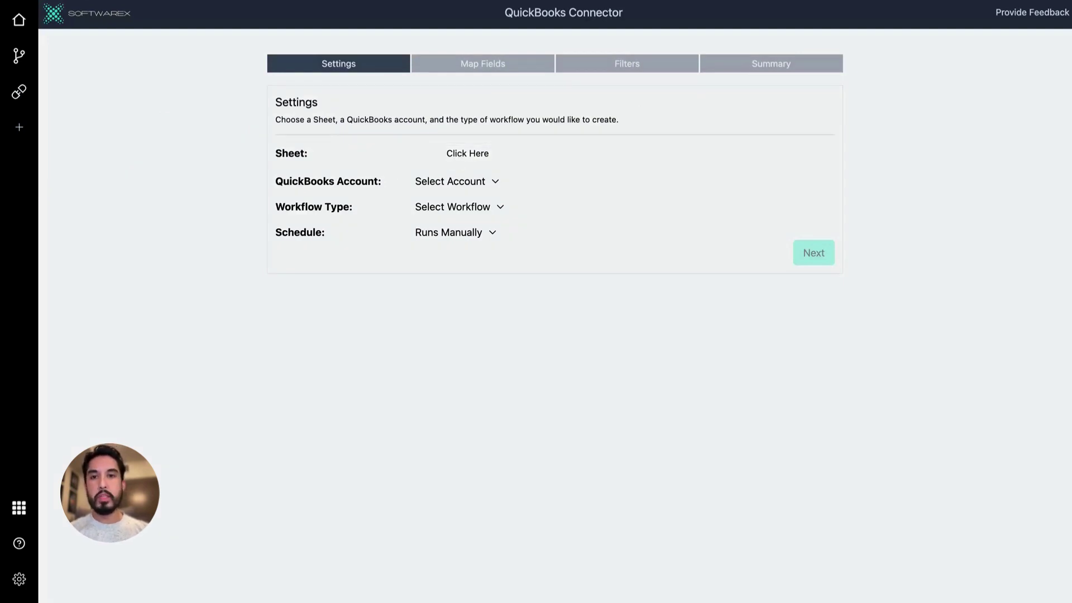
left_click(467, 153)
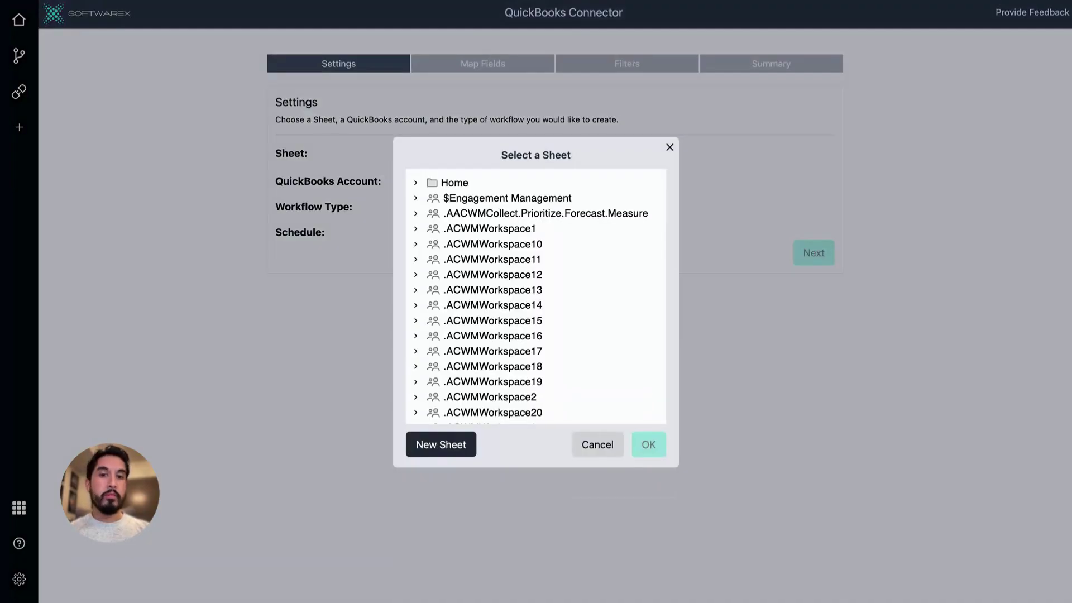
- Create a new sheet named 'First Connection Invoices' and use it as the workflow's sheet
left_click(416, 245)
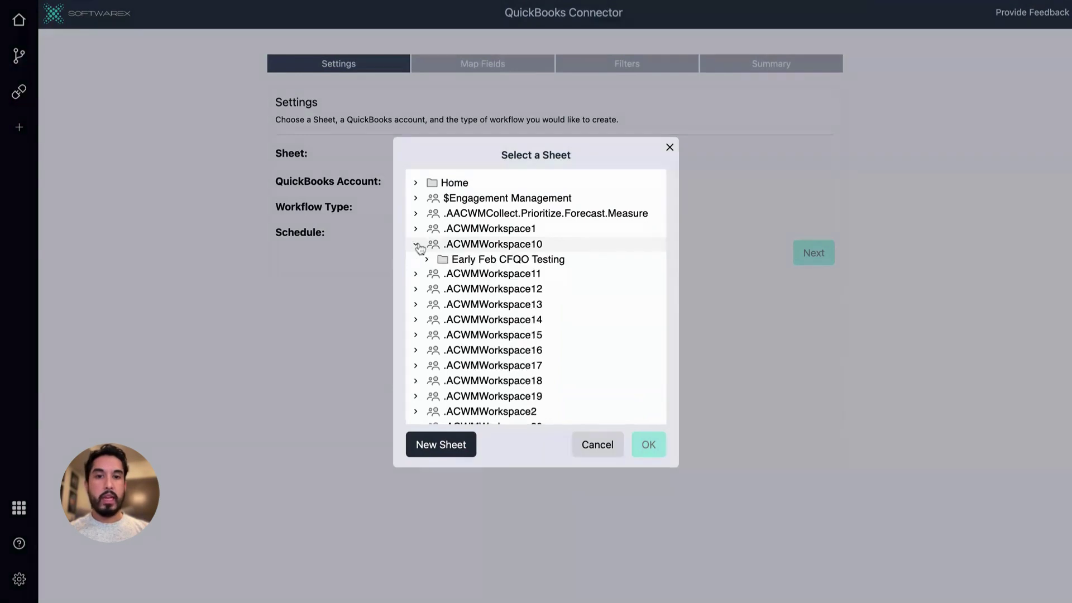
left_click(427, 259)
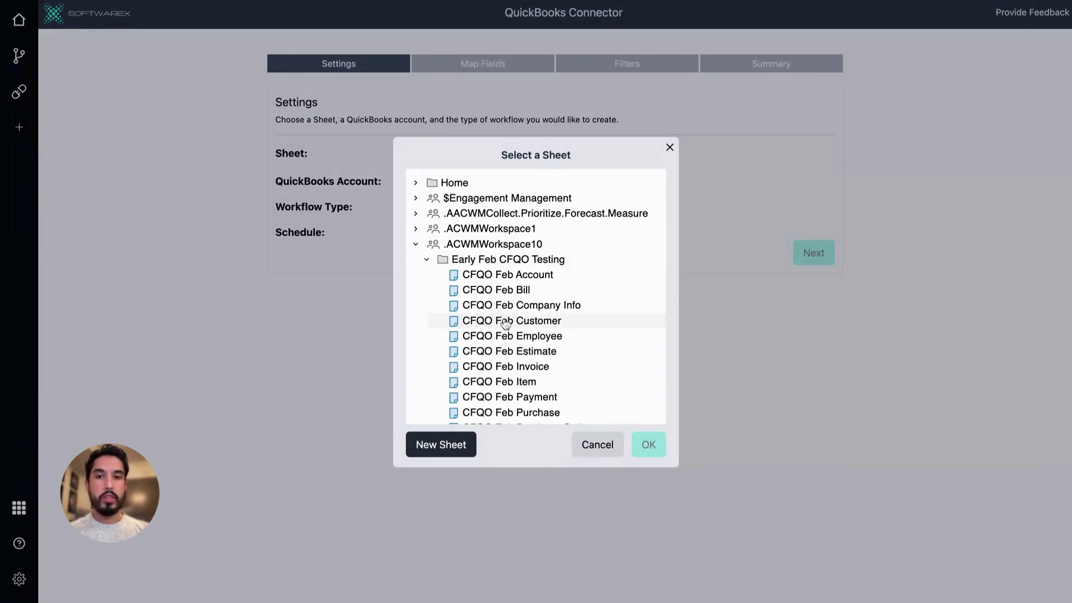
scroll(505, 323, "down", 2)
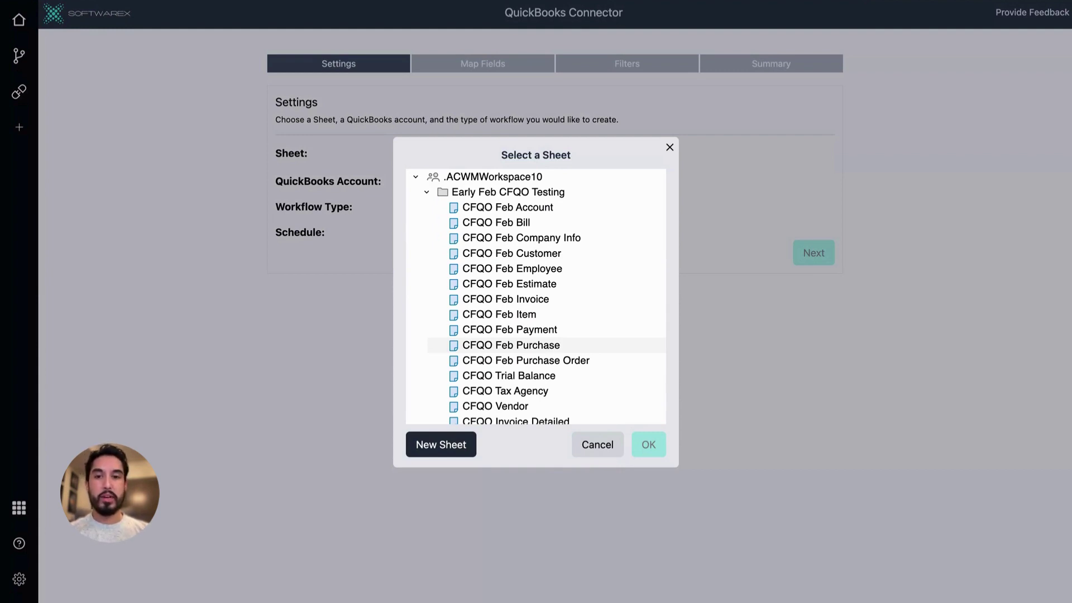
left_click(459, 454)
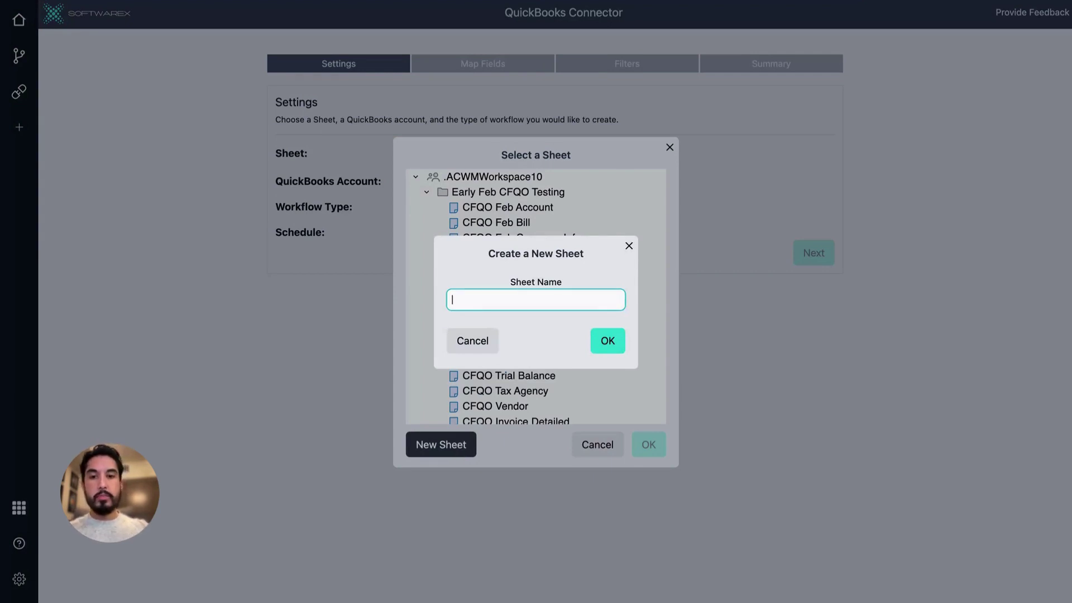
type("First Con")
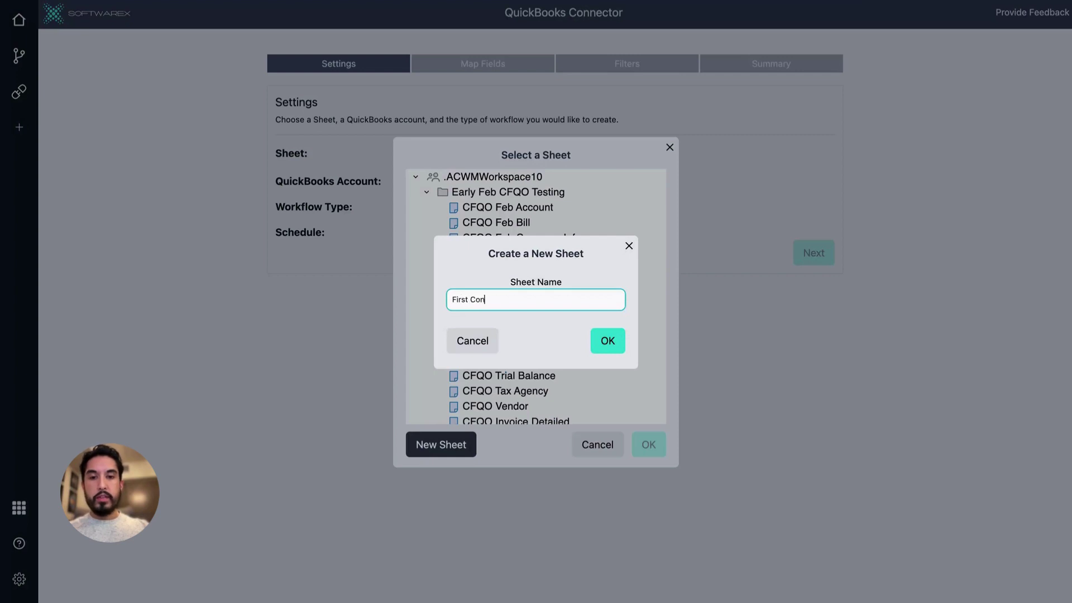
type("nection In")
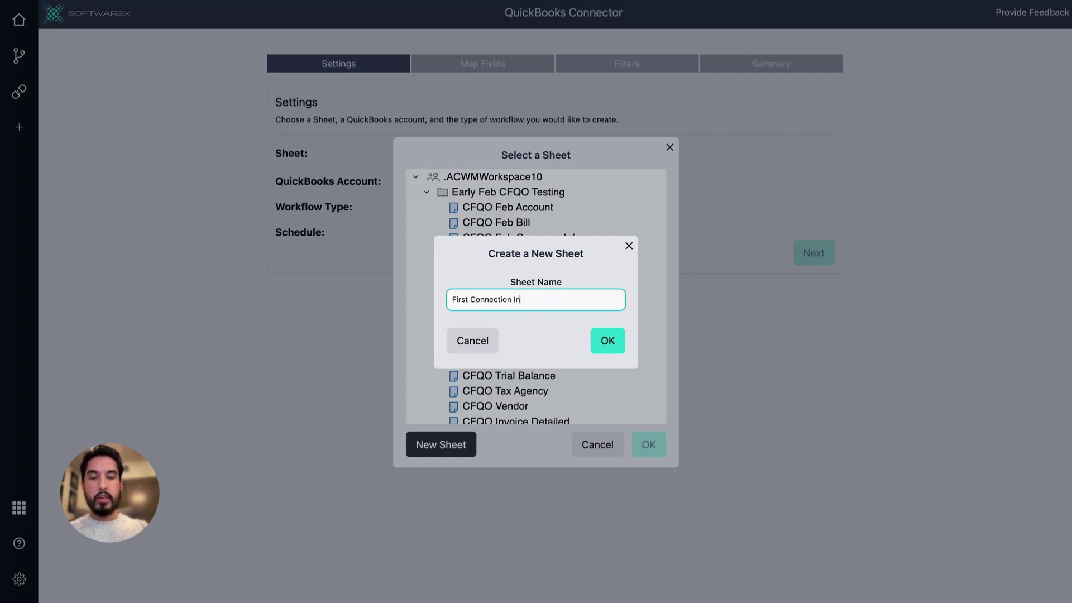
type("voices")
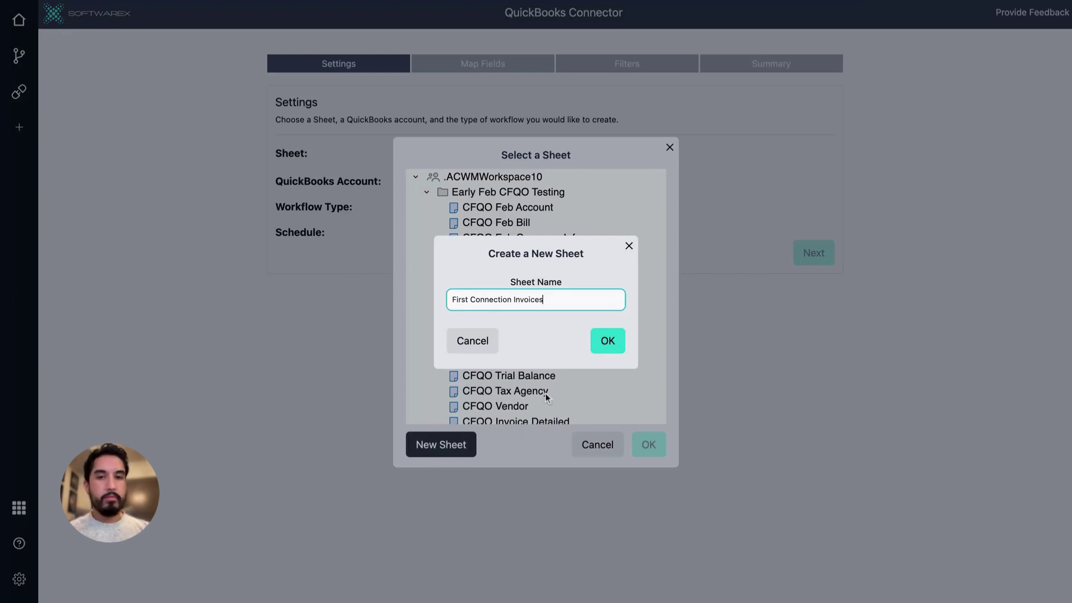
left_click(607, 346)
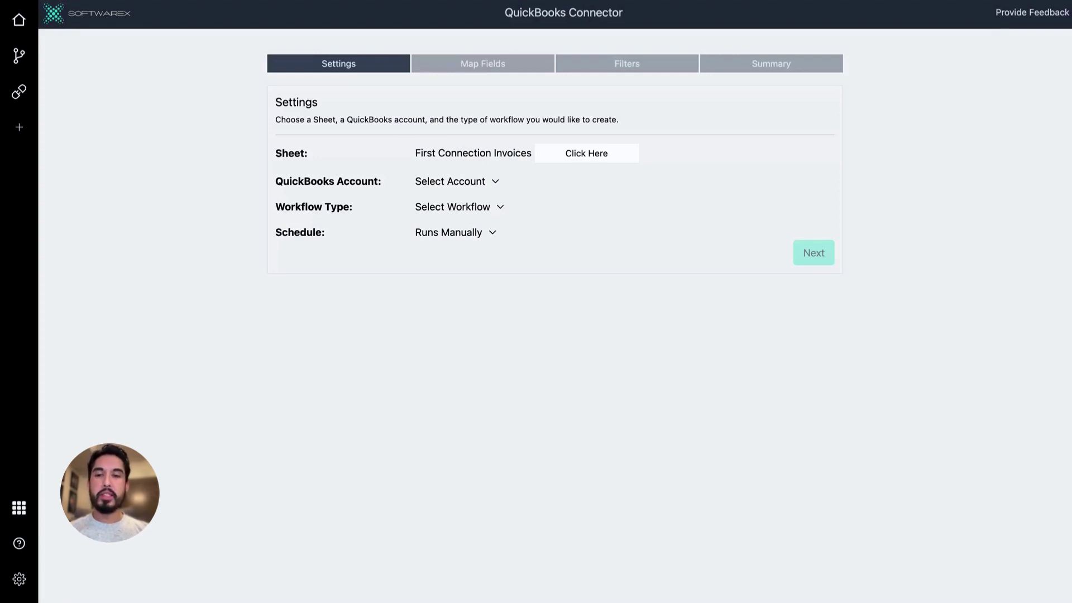
left_click(469, 184)
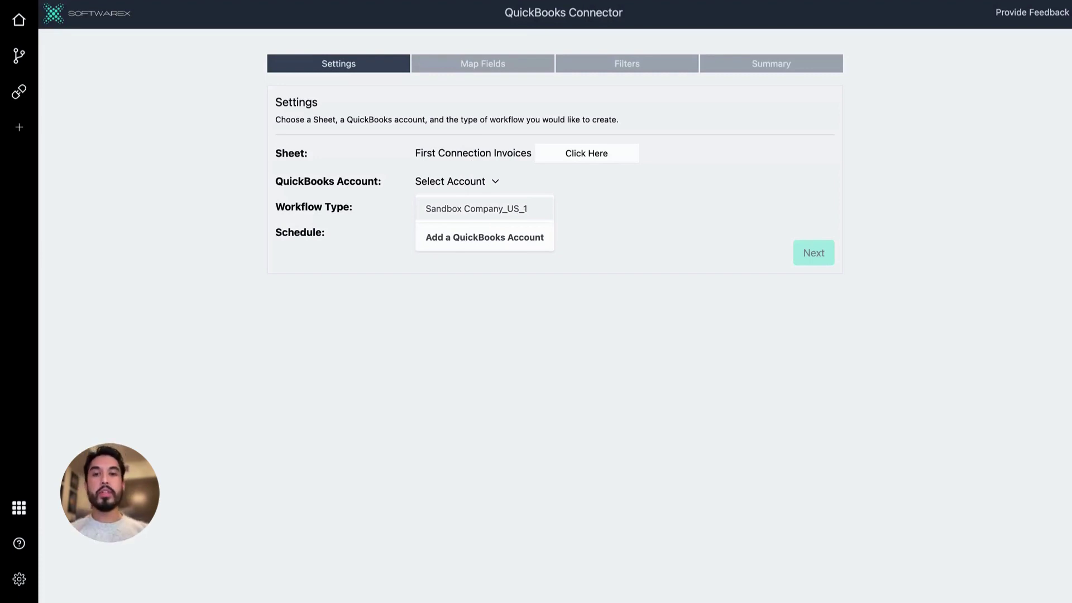
- Choose Sandbox Company_US_1 as the workflow's QuickBooks account
left_click(476, 208)
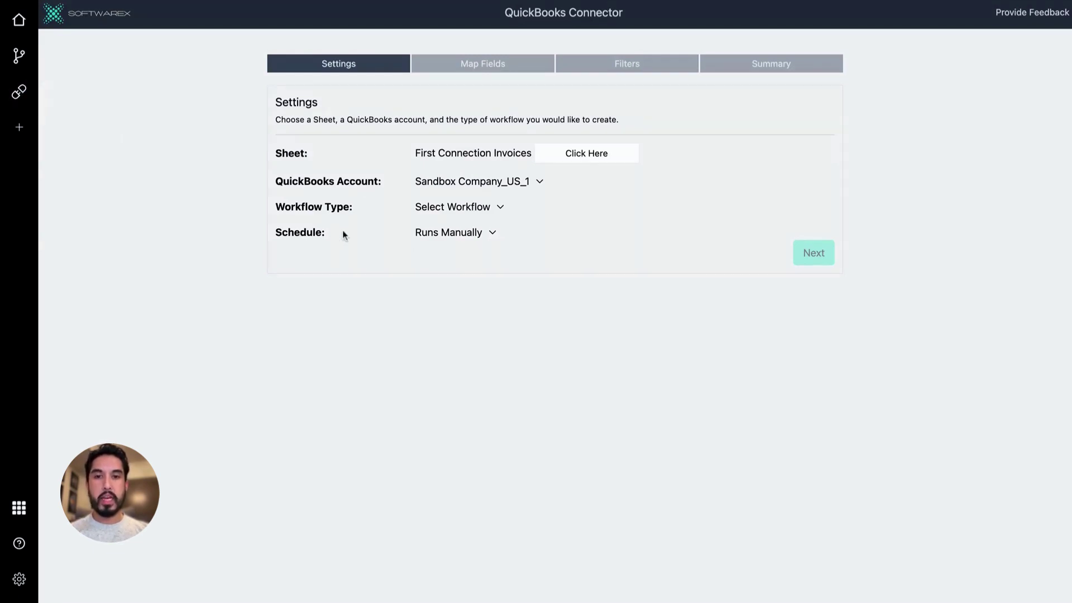
left_click(428, 217)
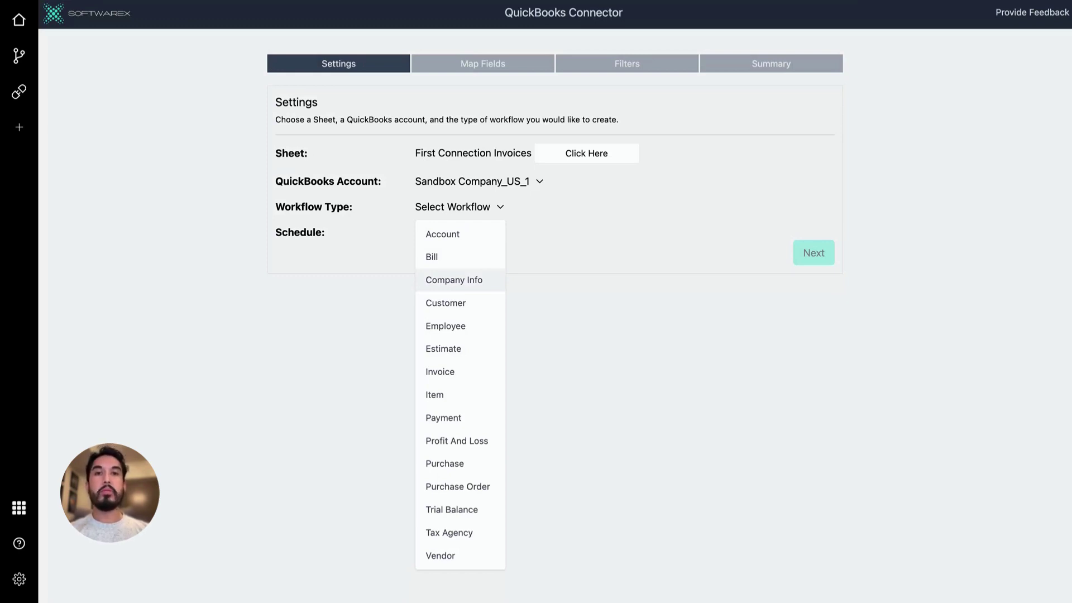
- Set the workflow type to Invoice with a Manual schedule and continue to Map Fields
left_click(456, 373)
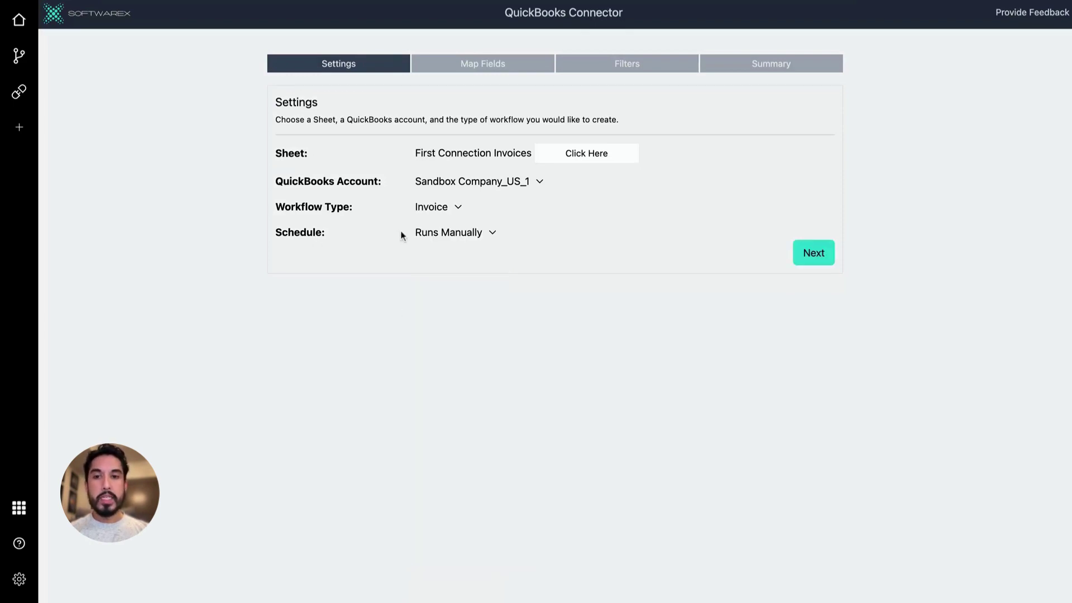
left_click(444, 239)
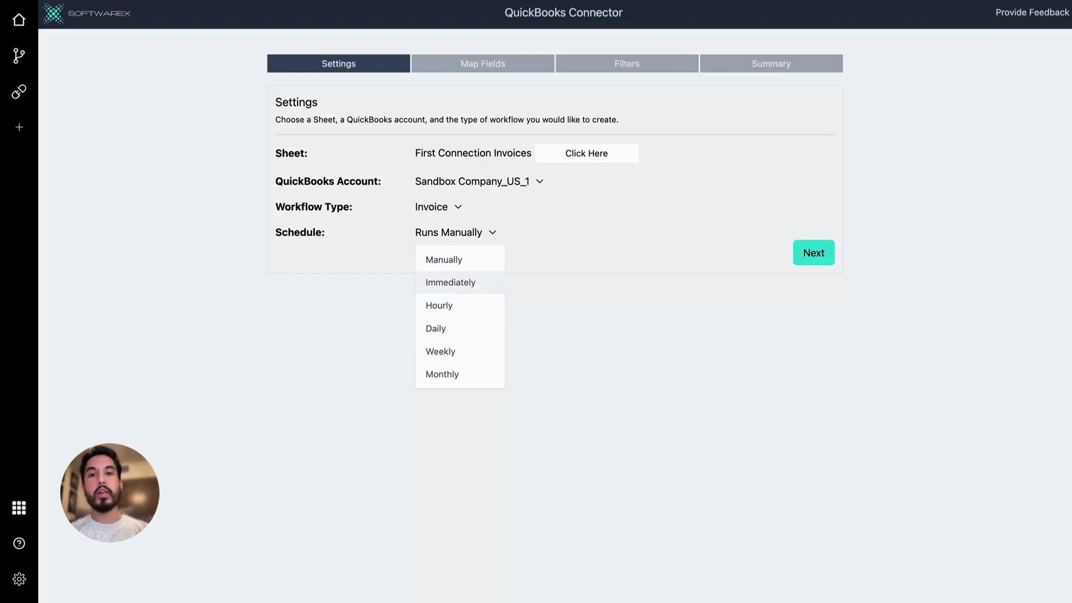
left_click(461, 268)
left_click(808, 254)
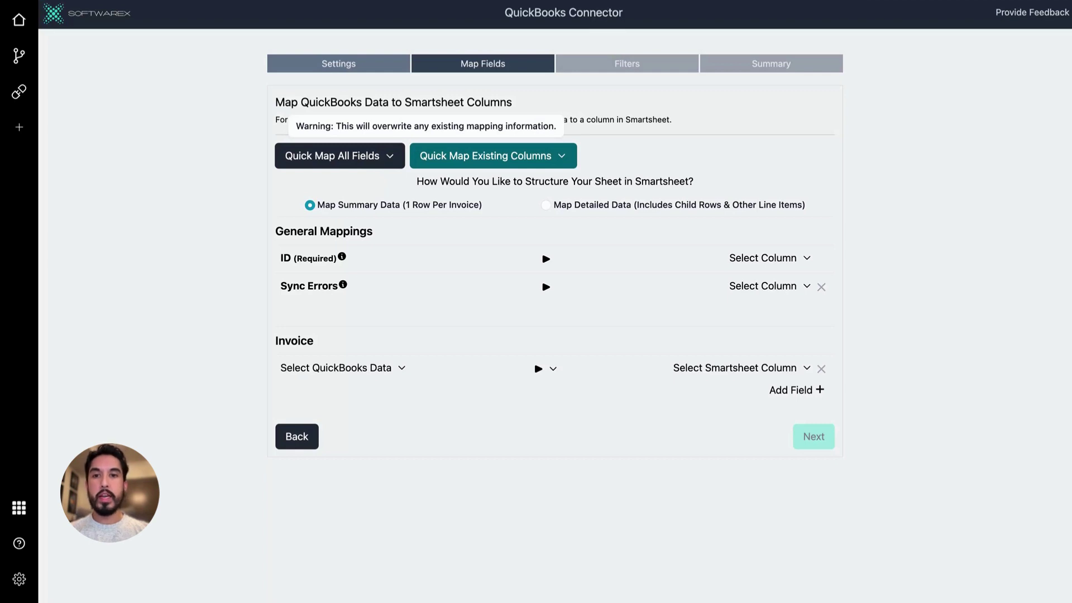
- Quick-map all invoice fields with Push to Smartsheet, then remap them with Sync Values
left_click(384, 161)
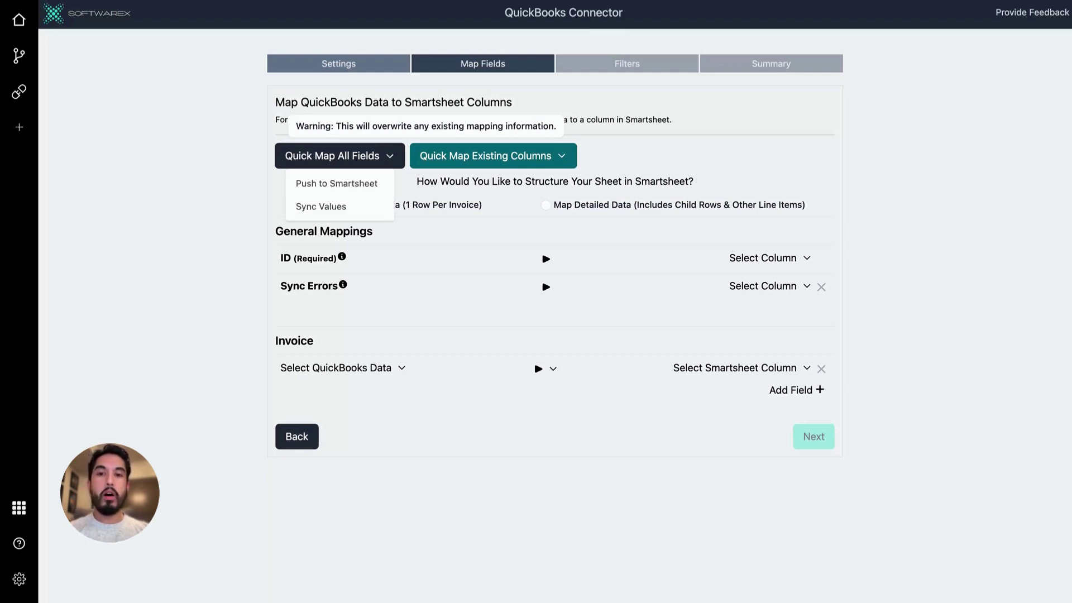
left_click(371, 183)
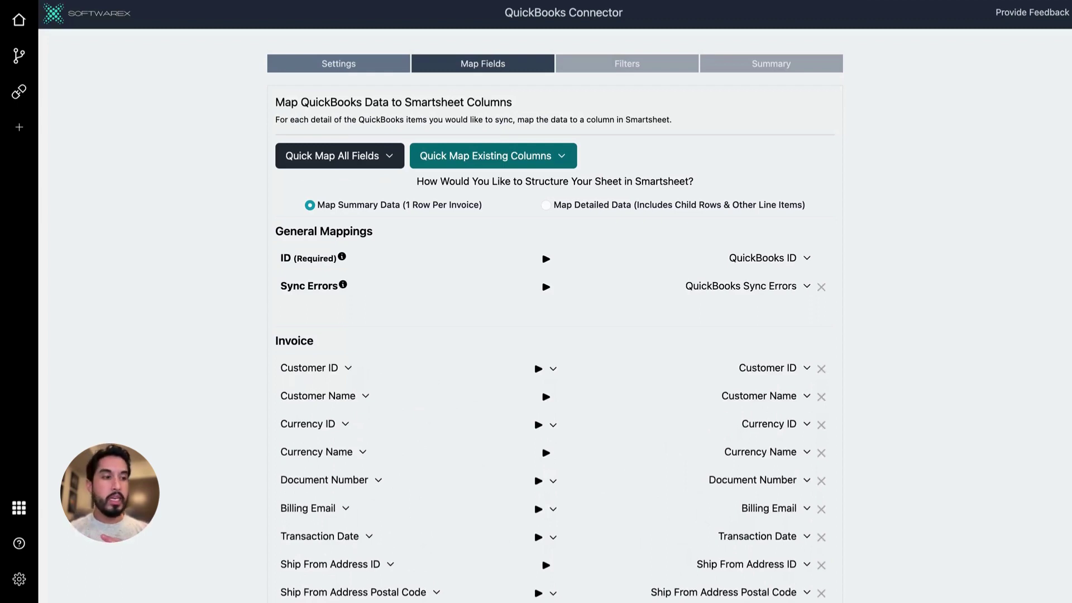
left_click(389, 157)
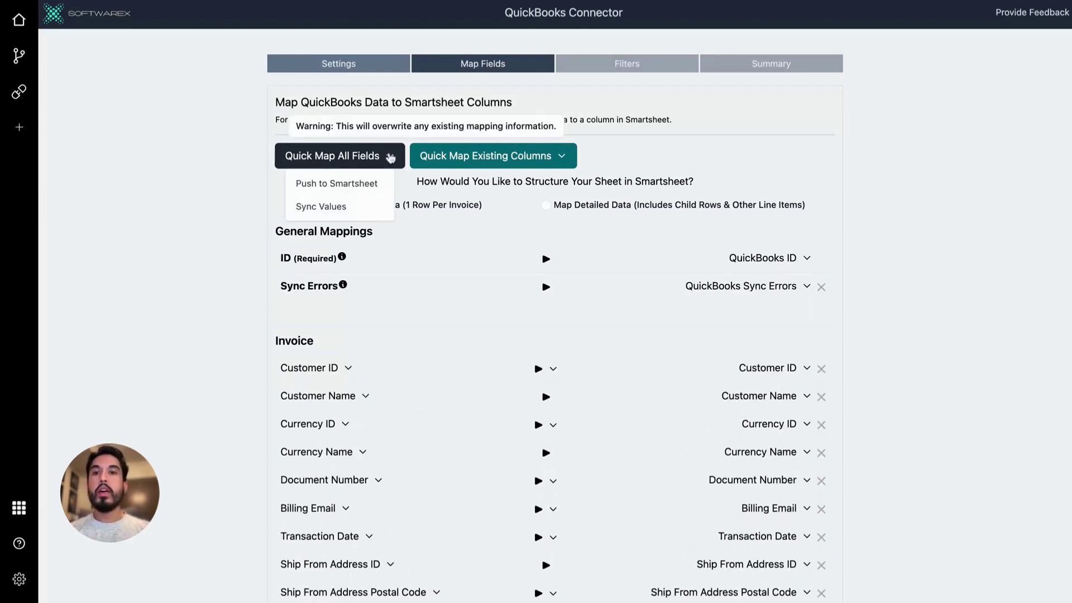
left_click(351, 216)
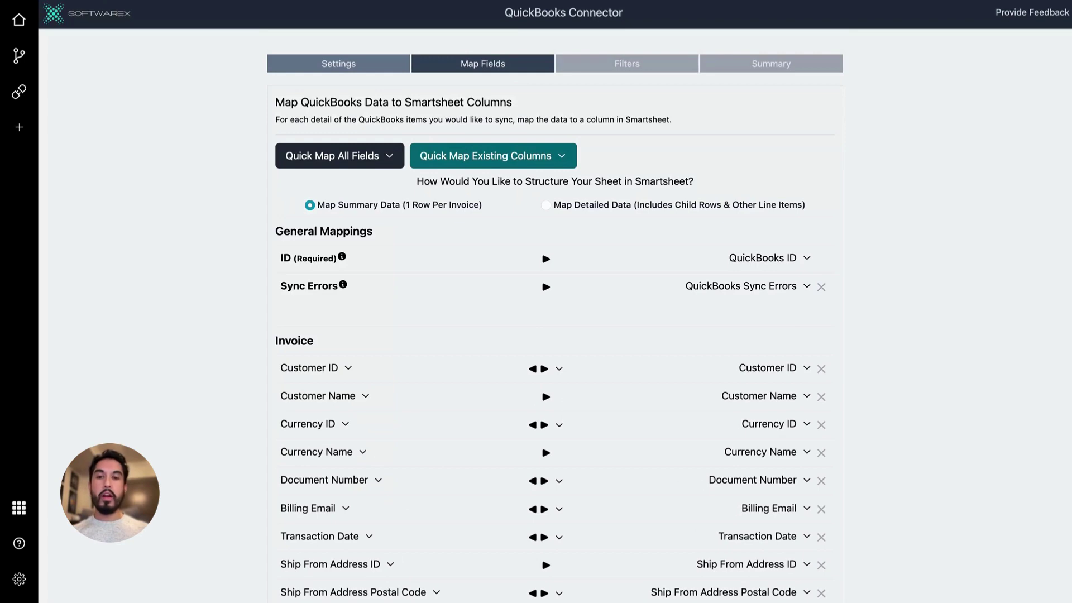
scroll(336, 139, "down", 3)
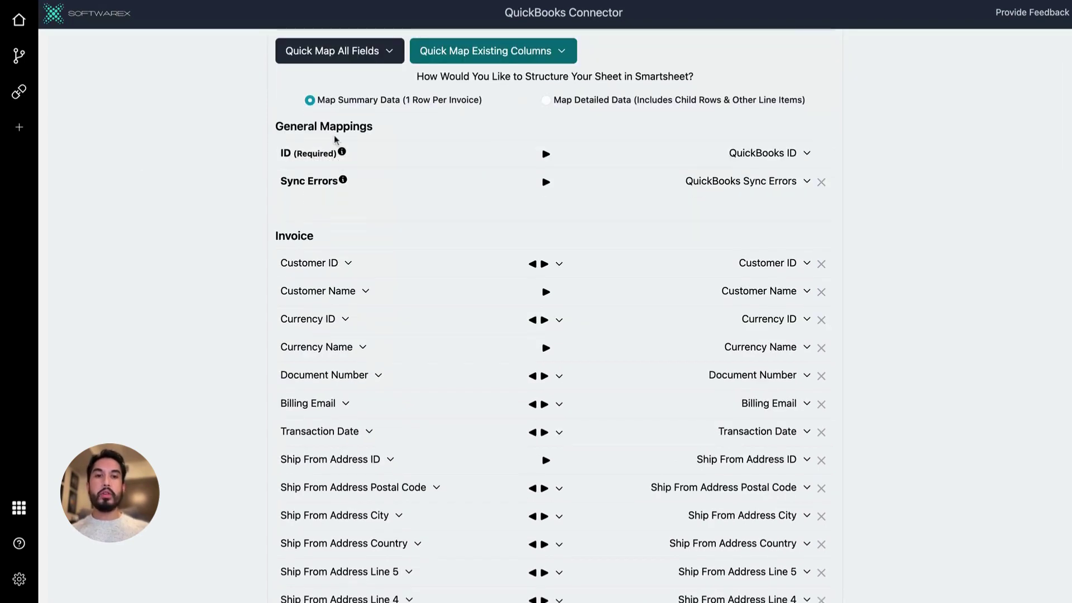
scroll(257, 279, "down", 5)
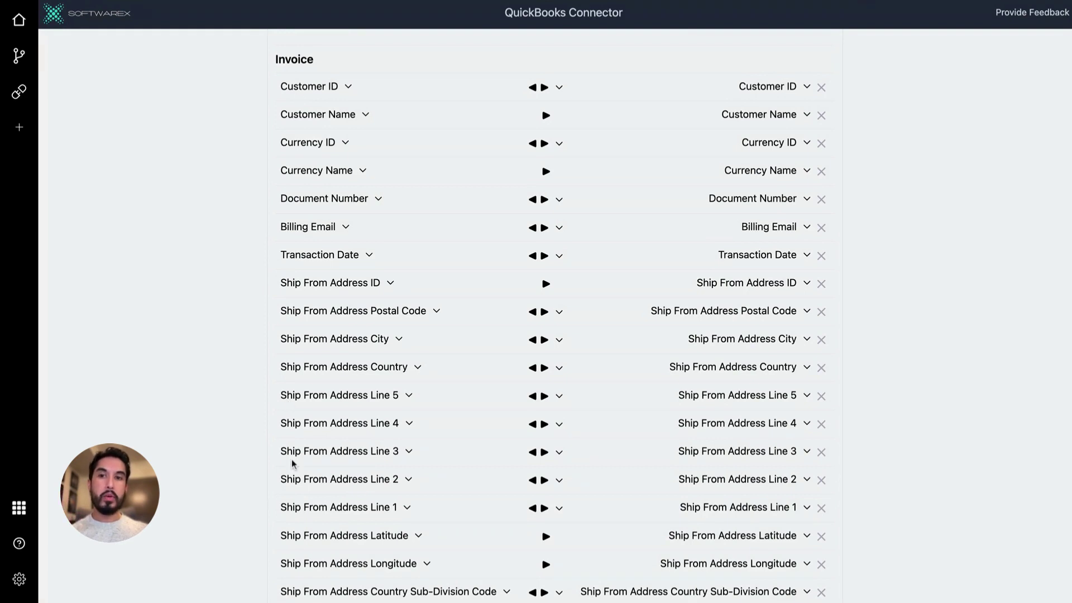
scroll(663, 252, "up", 4)
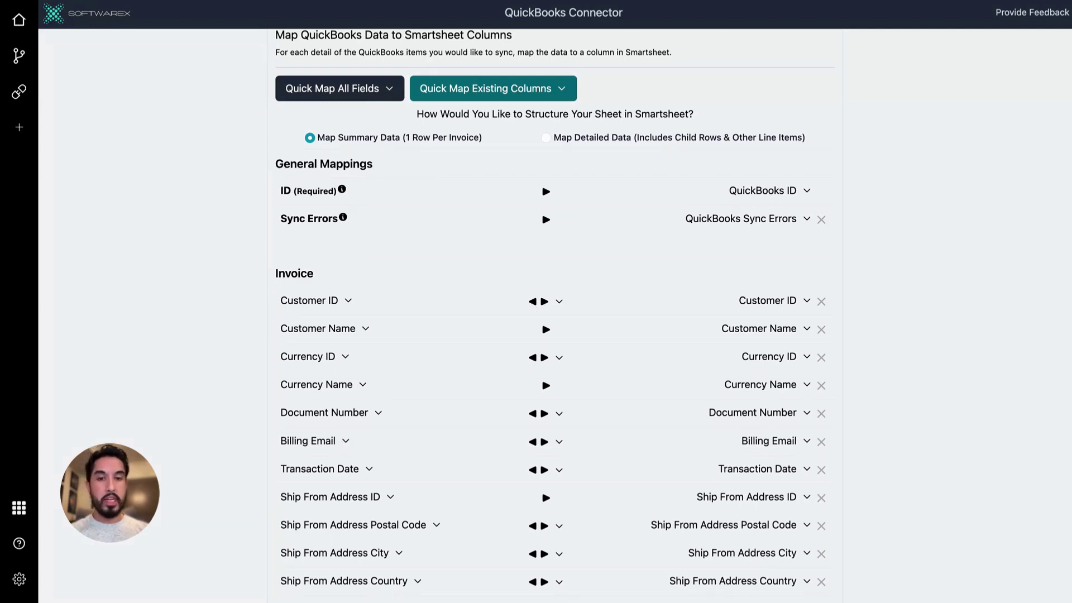
left_click(559, 302)
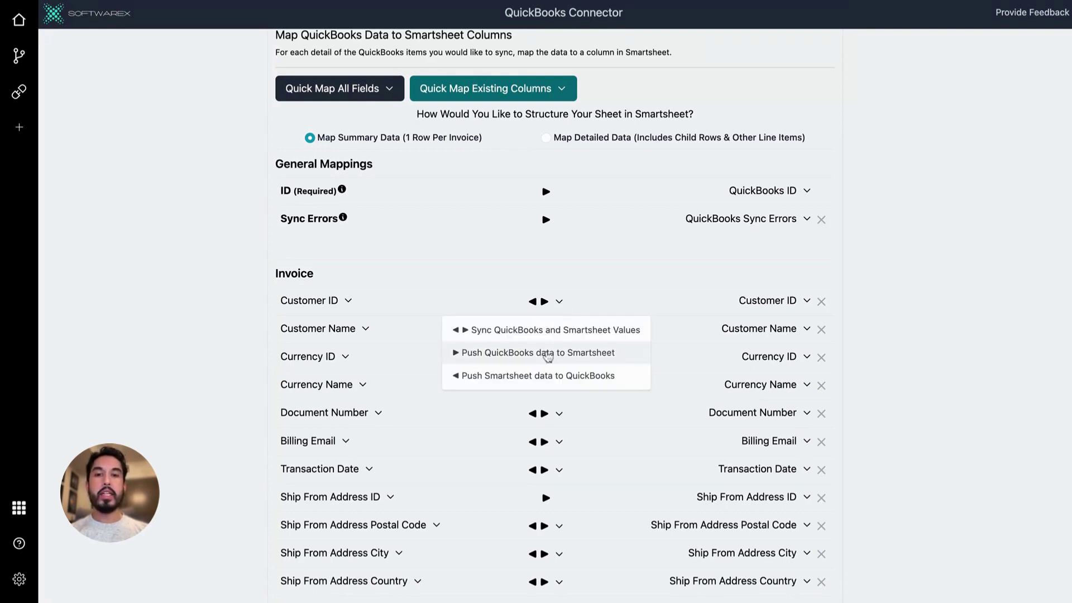
left_click(548, 354)
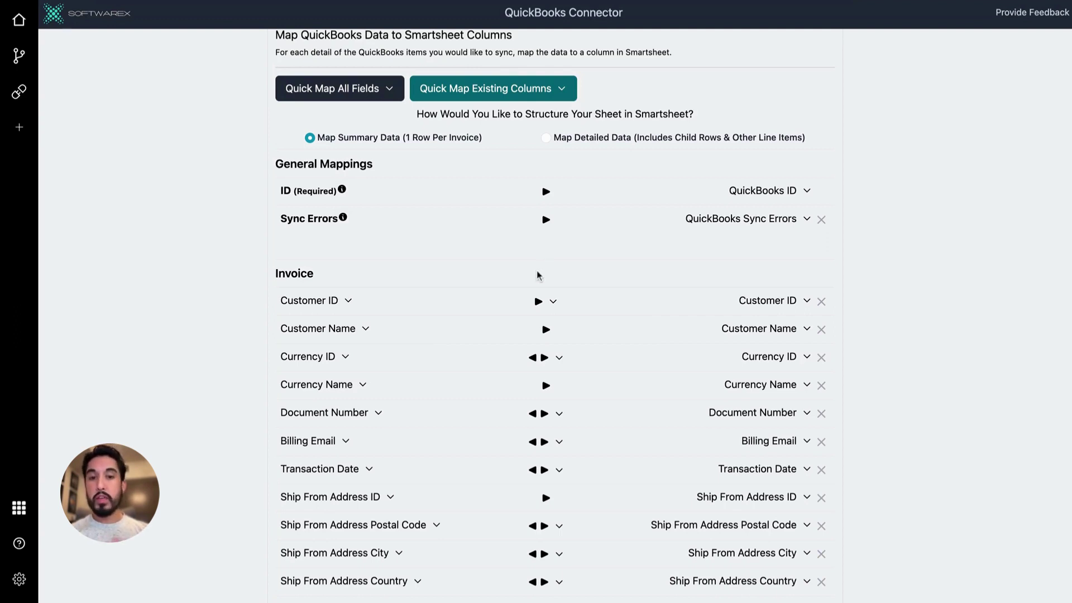
scroll(548, 314, "down", 1)
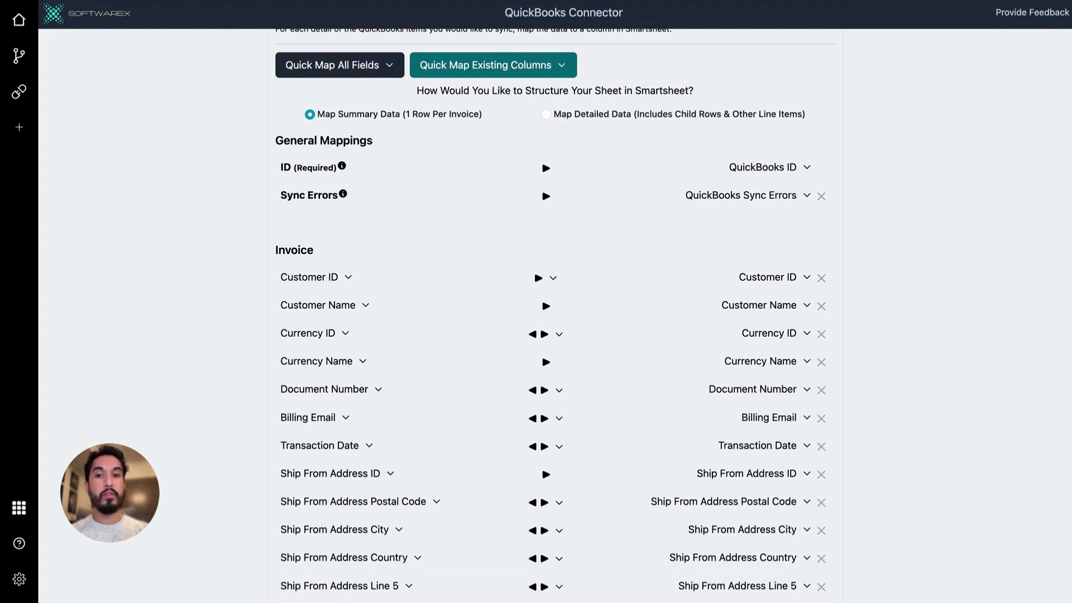
scroll(564, 276, "down", 3)
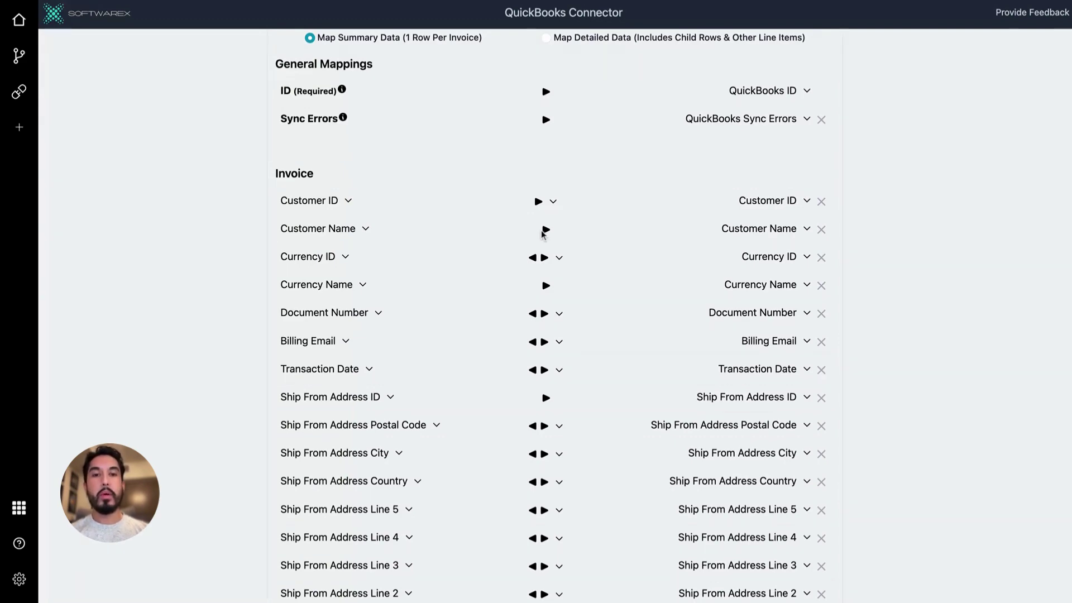
scroll(544, 234, "down", 6)
scroll(545, 234, "down", 5)
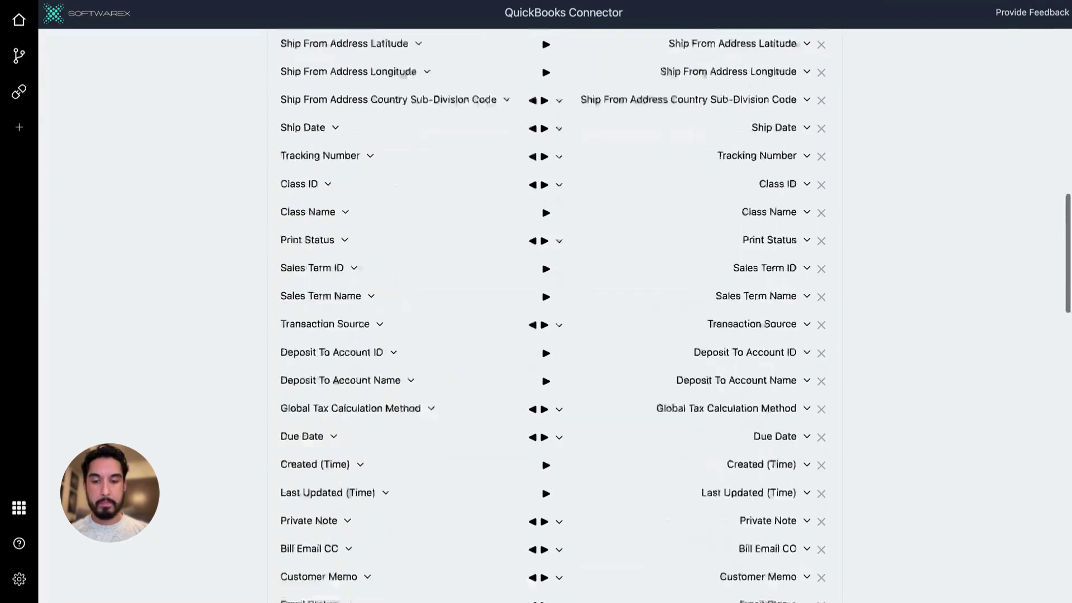
scroll(545, 234, "up", 15)
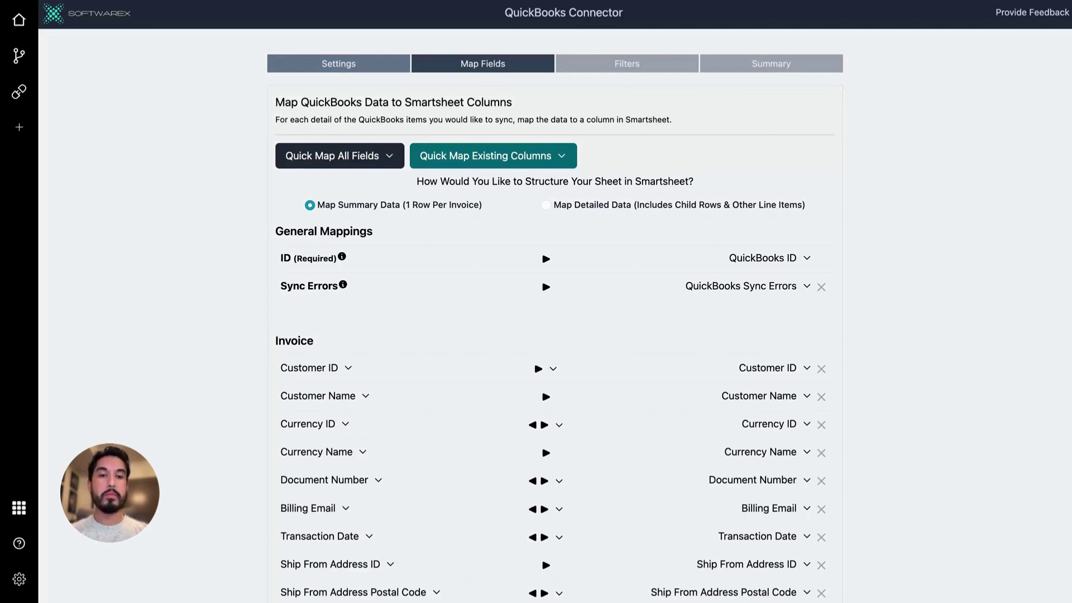
- Delete the Bill Email CC mapping from the Invoice field list
scroll(553, 335, "down", 20)
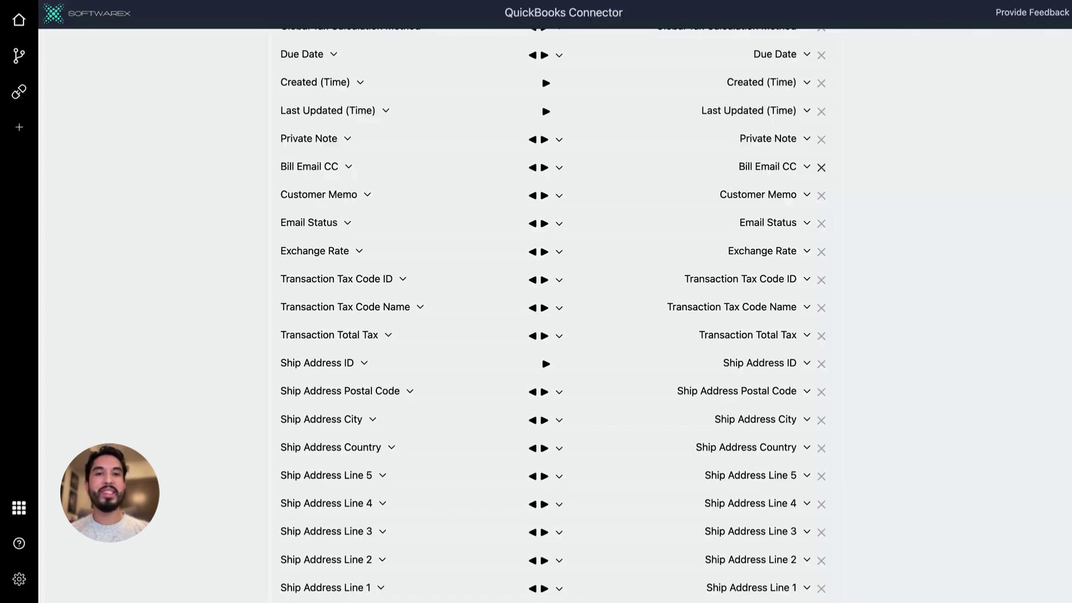
left_click(821, 167)
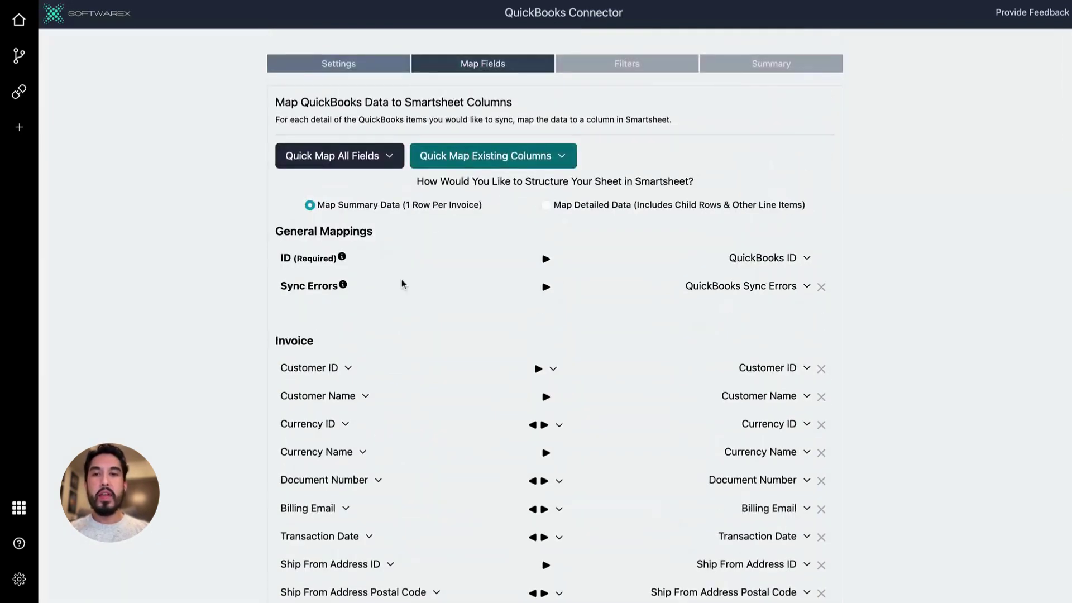
scroll(400, 279, "down", 20)
scroll(371, 227, "up", 15)
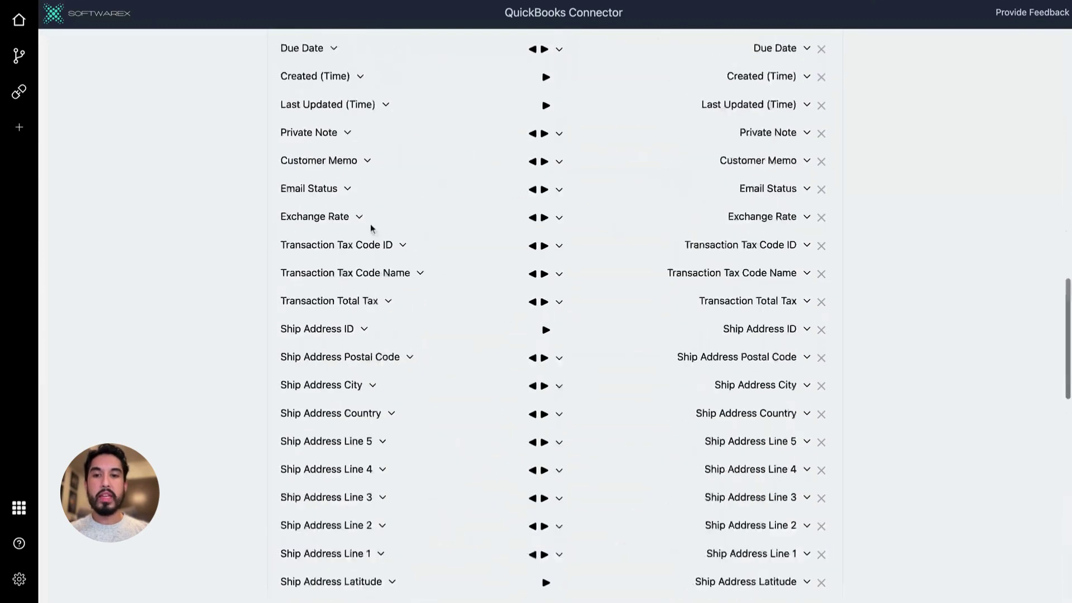
scroll(371, 227, "up", 10)
left_click(380, 159)
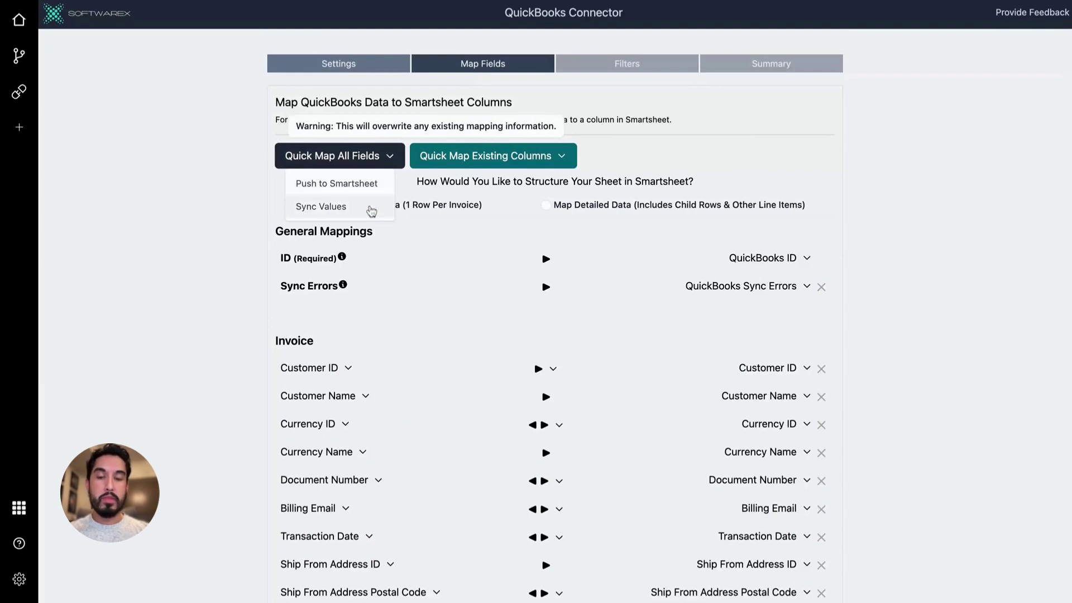
left_click(346, 206)
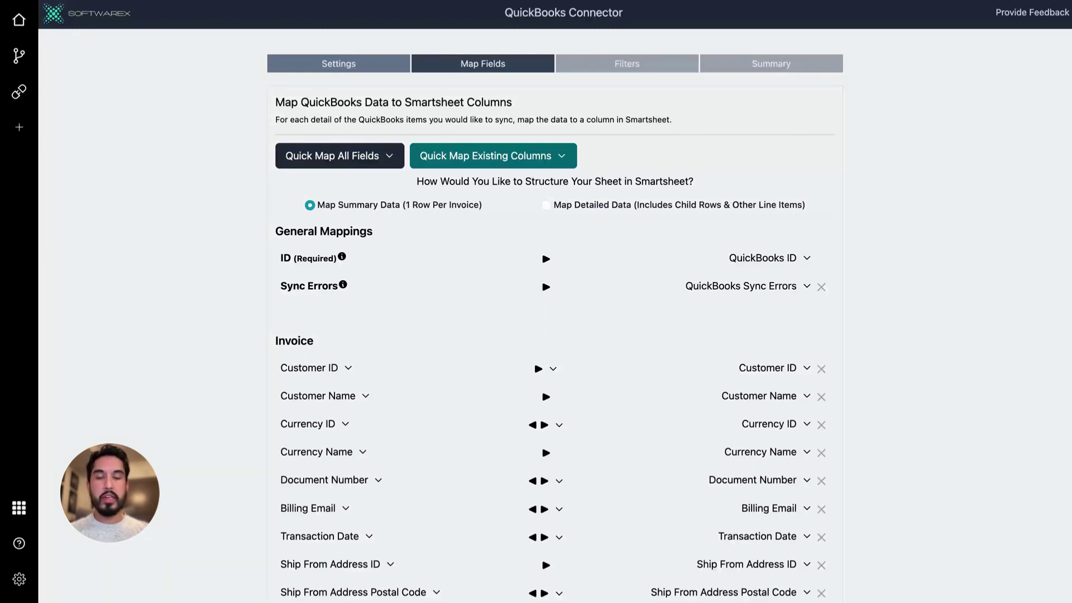
- Apply Quick Map Existing Columns using Push to Smartsheet
left_click(520, 156)
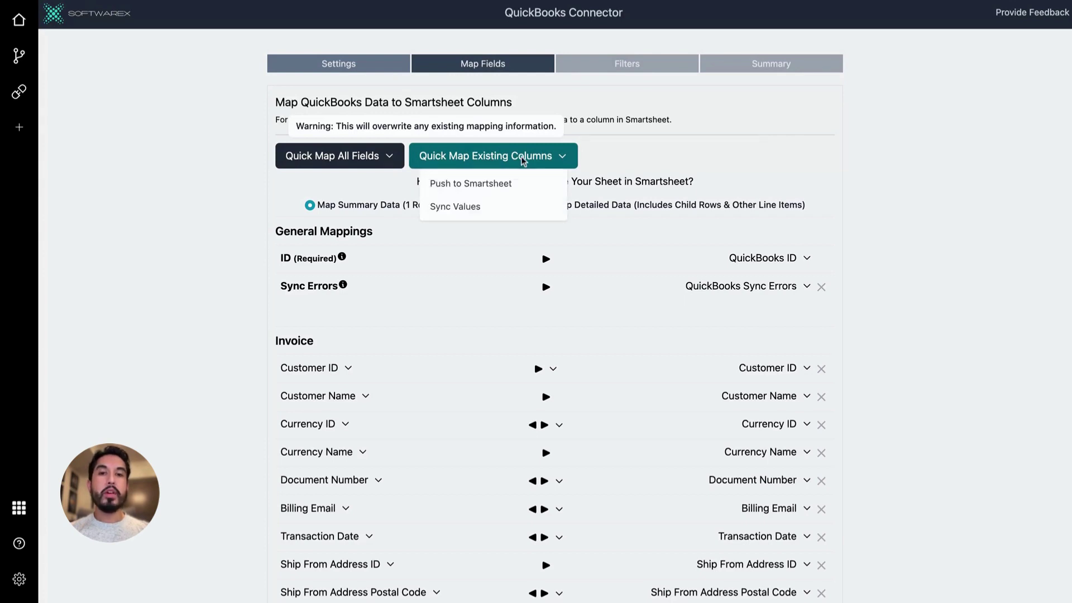
left_click(513, 184)
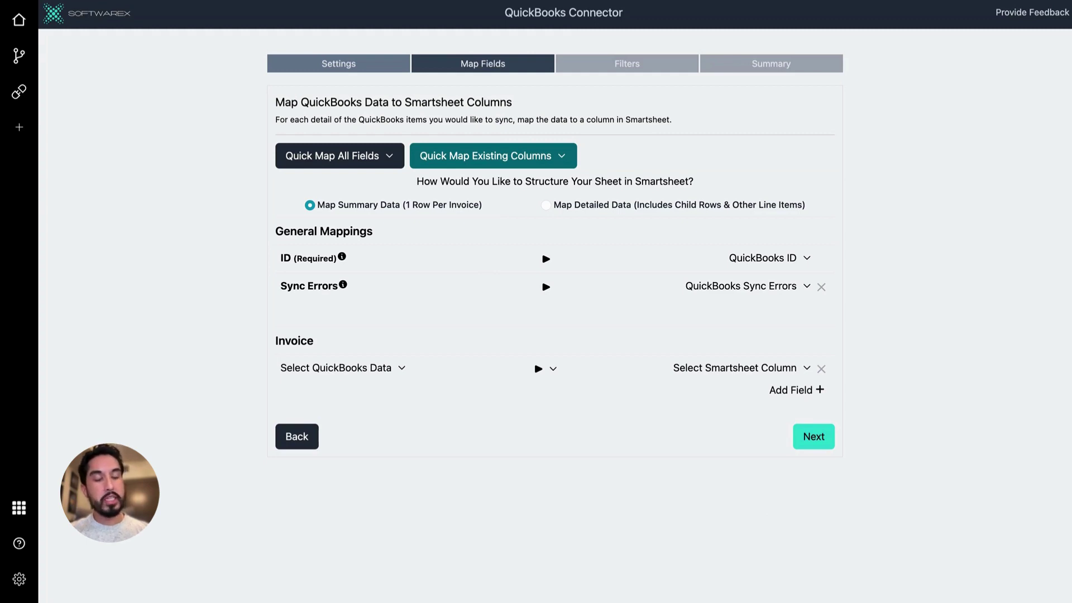
- Check Settings, then reapply Quick Map Existing Columns with Push to Smartsheet to refill Invoice mappings
left_click(357, 66)
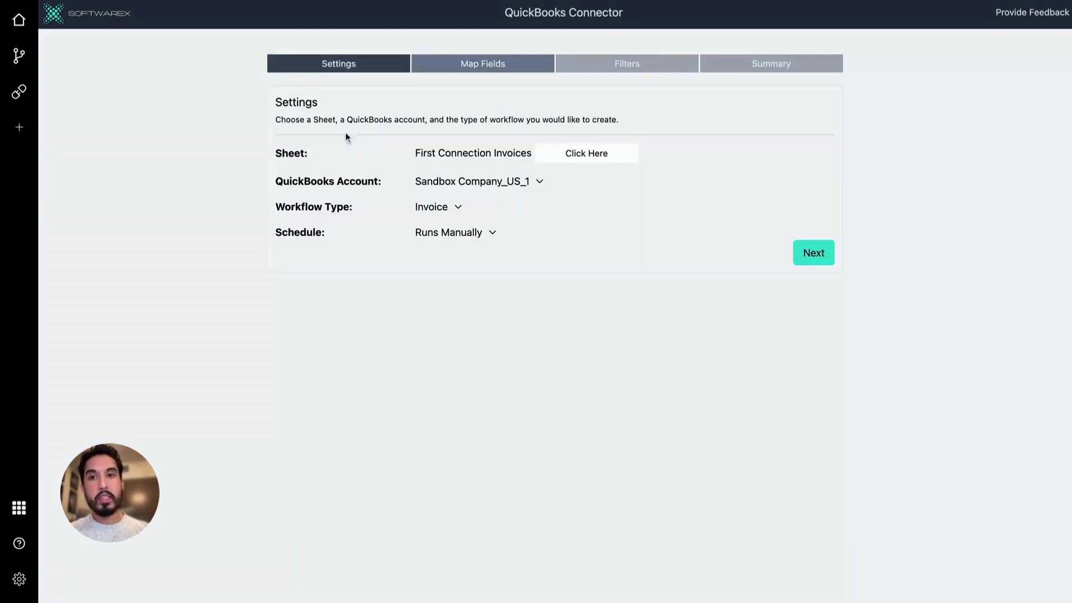
left_click(503, 67)
left_click(541, 162)
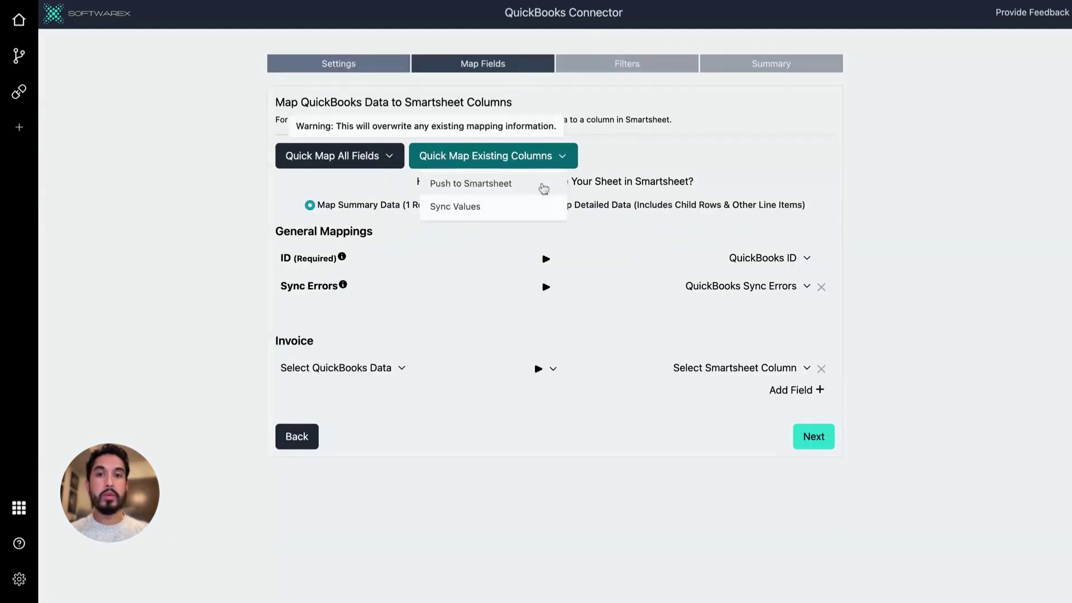
left_click(546, 187)
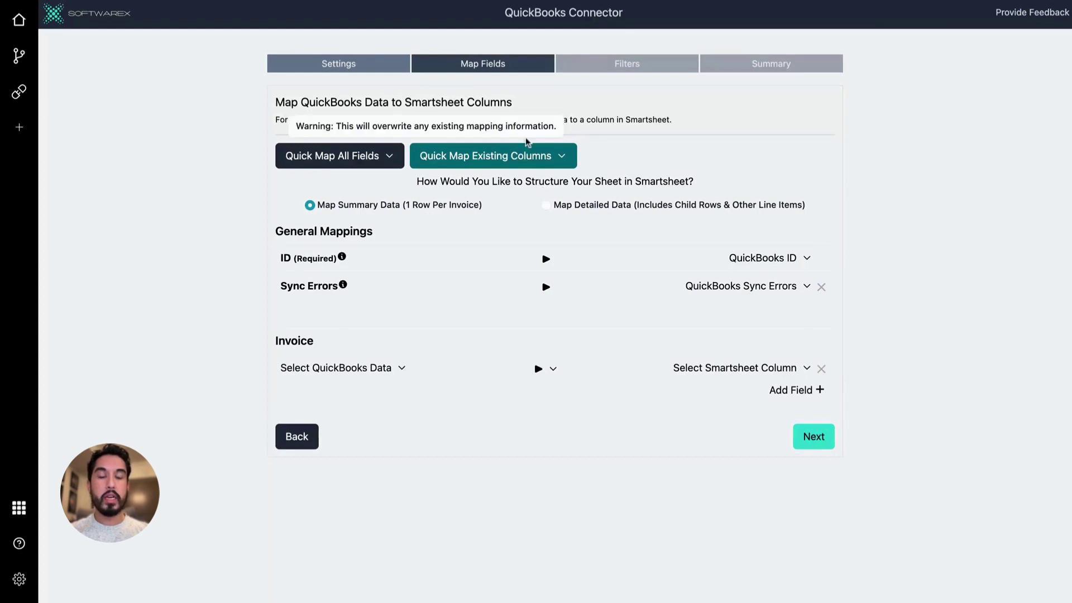
left_click(520, 163)
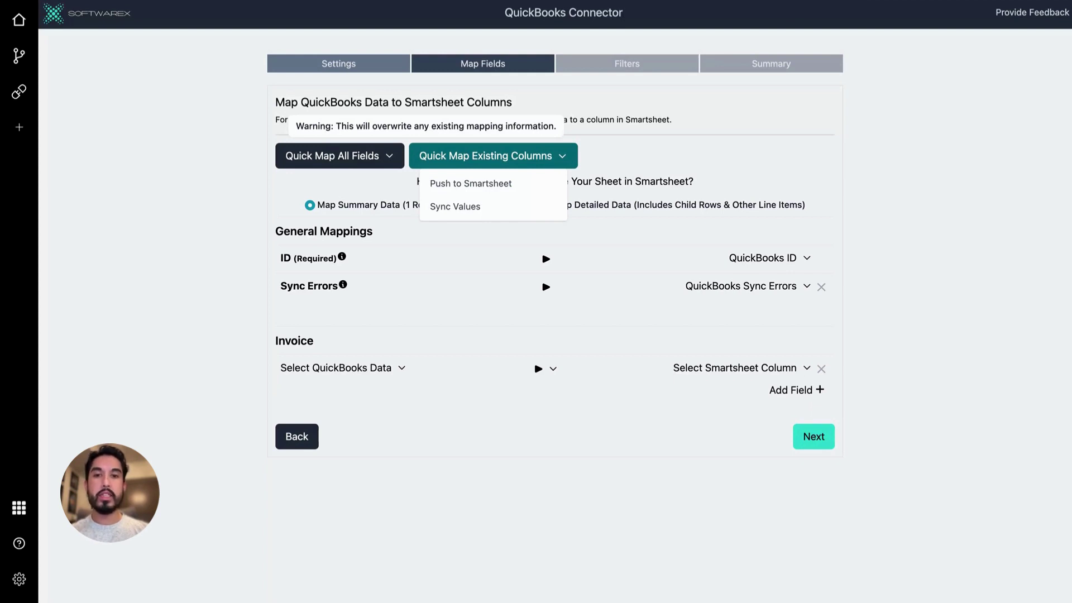
left_click(470, 184)
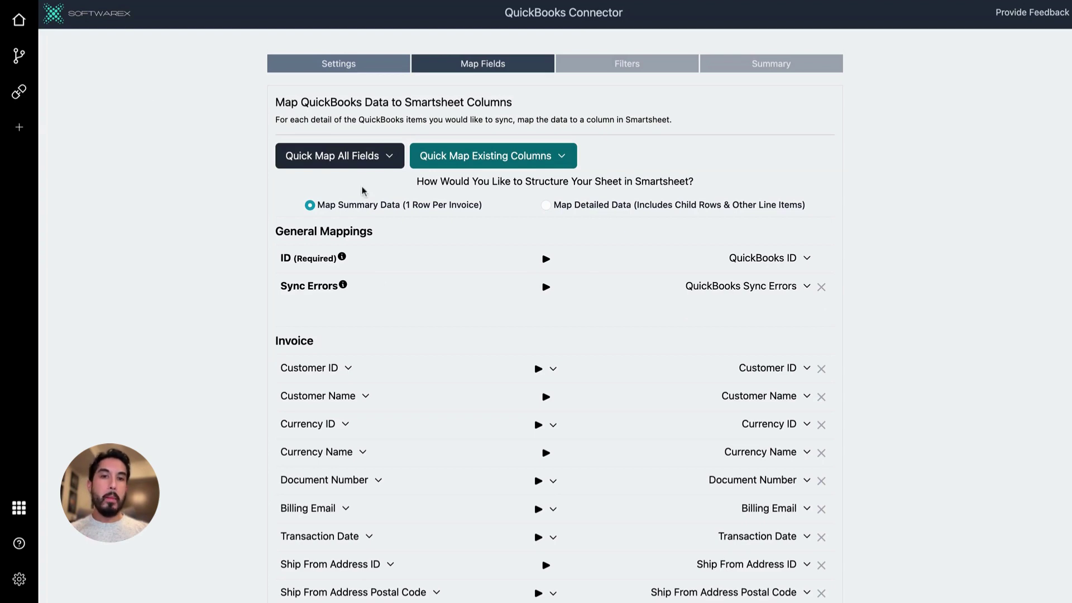
- Apply Quick Map All Fields with Push to Smartsheet, creating a column for every QuickBooks field
left_click(375, 161)
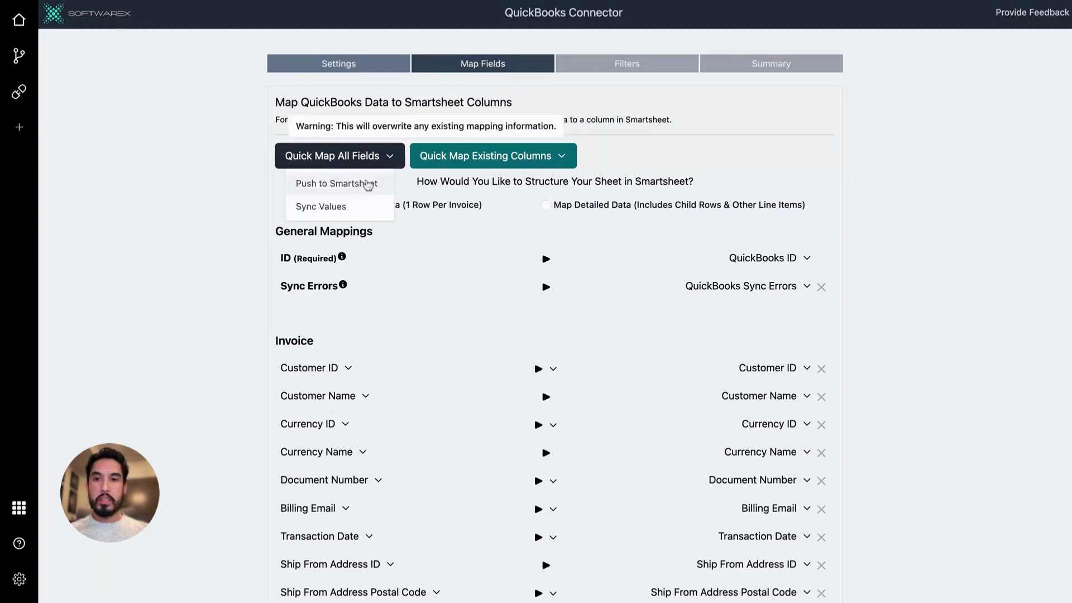
left_click(366, 185)
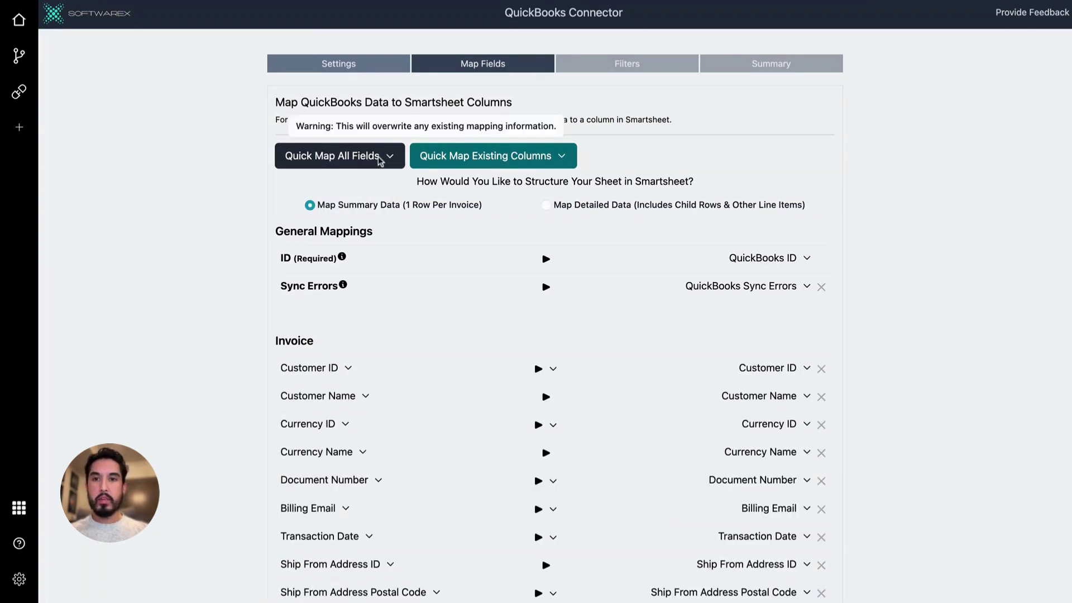
left_click(379, 161)
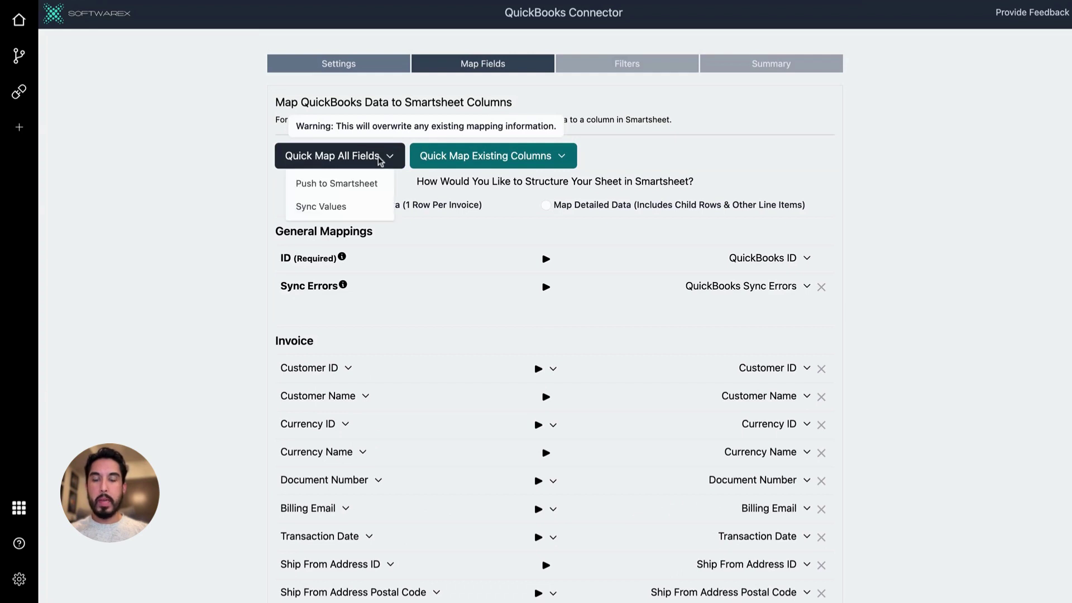
left_click(382, 186)
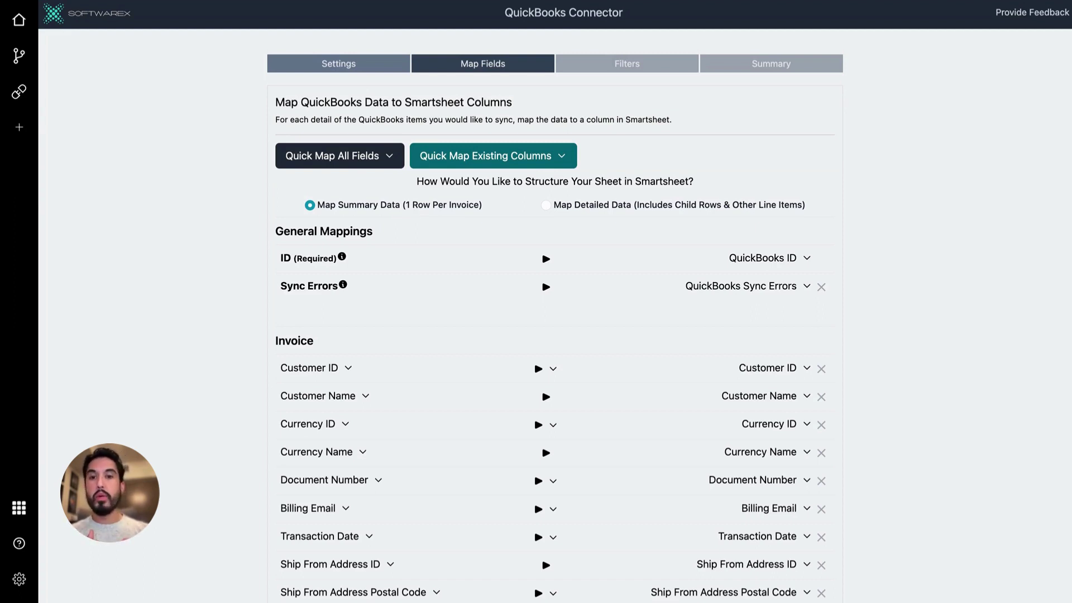
- Switch to Map Detailed Data and push all fields, including Row Type, to Smartsheet
left_click(546, 205)
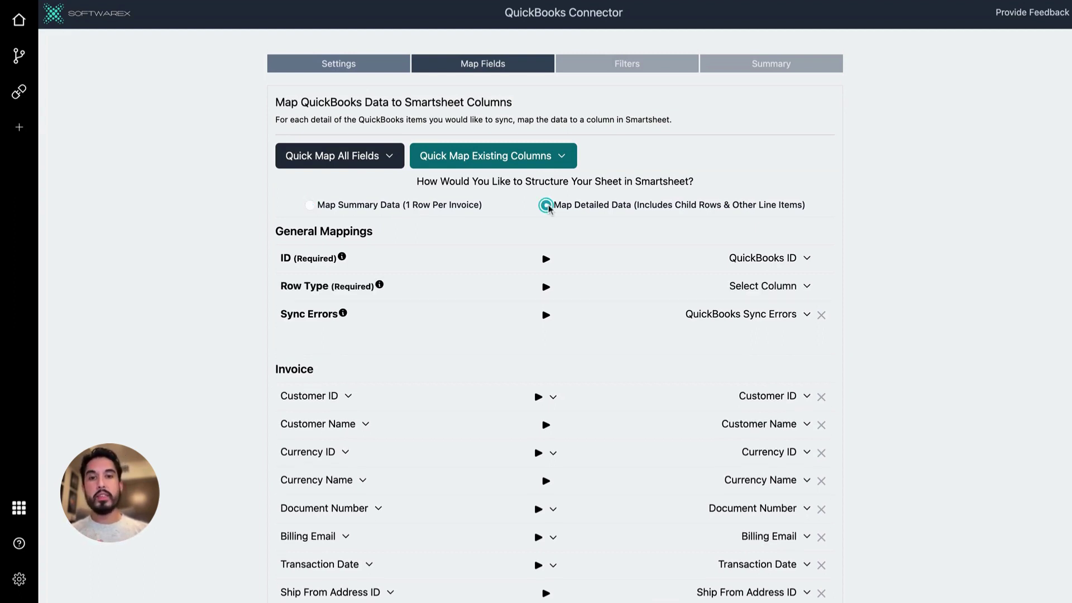
left_click(282, 165)
left_click(364, 183)
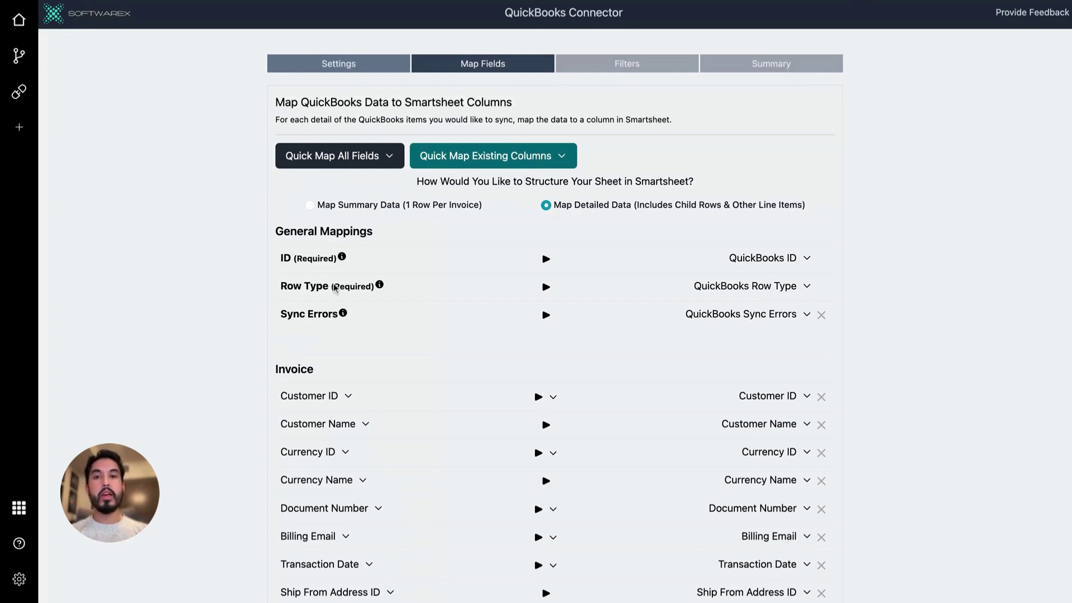
mouse_move(380, 286)
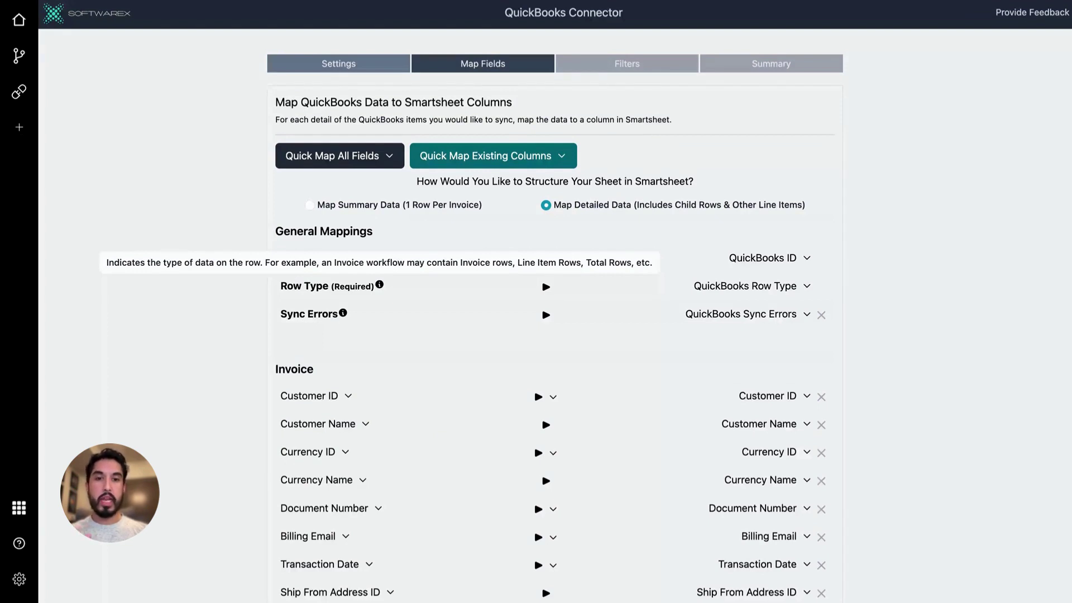
- Scroll through the Map Fields list to review the invoice field mappings
scroll(215, 402, "down", 5)
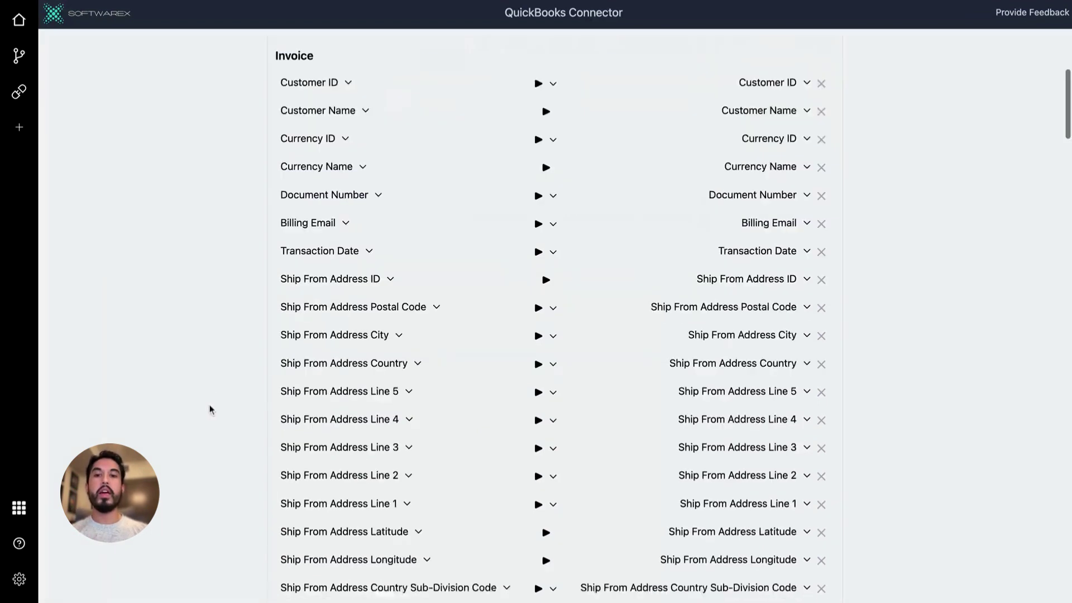
scroll(211, 407, "up", 3)
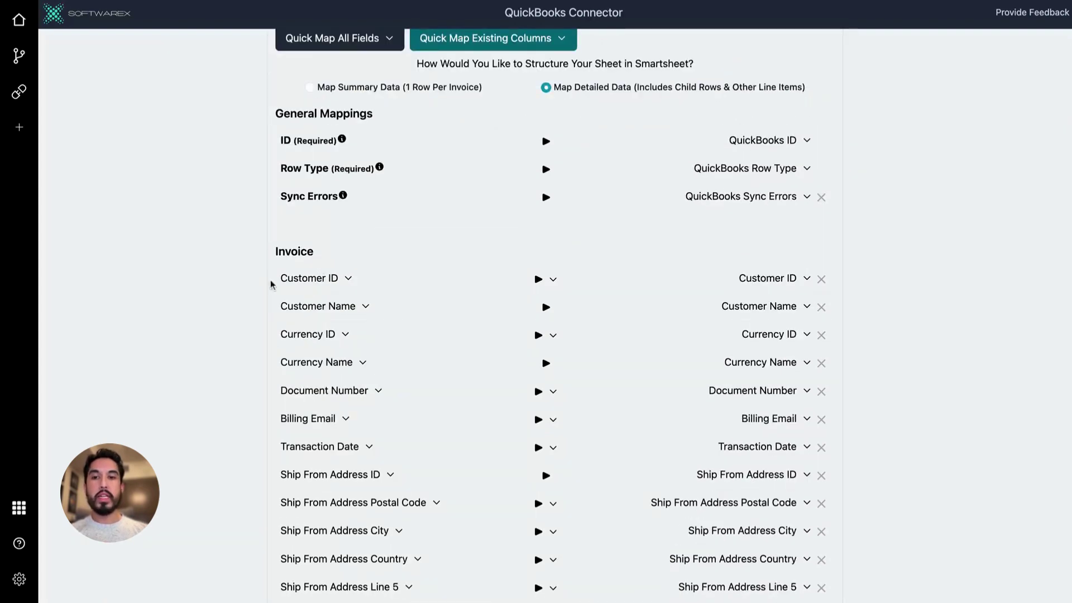
scroll(260, 313, "down", 15)
scroll(259, 320, "down", 18)
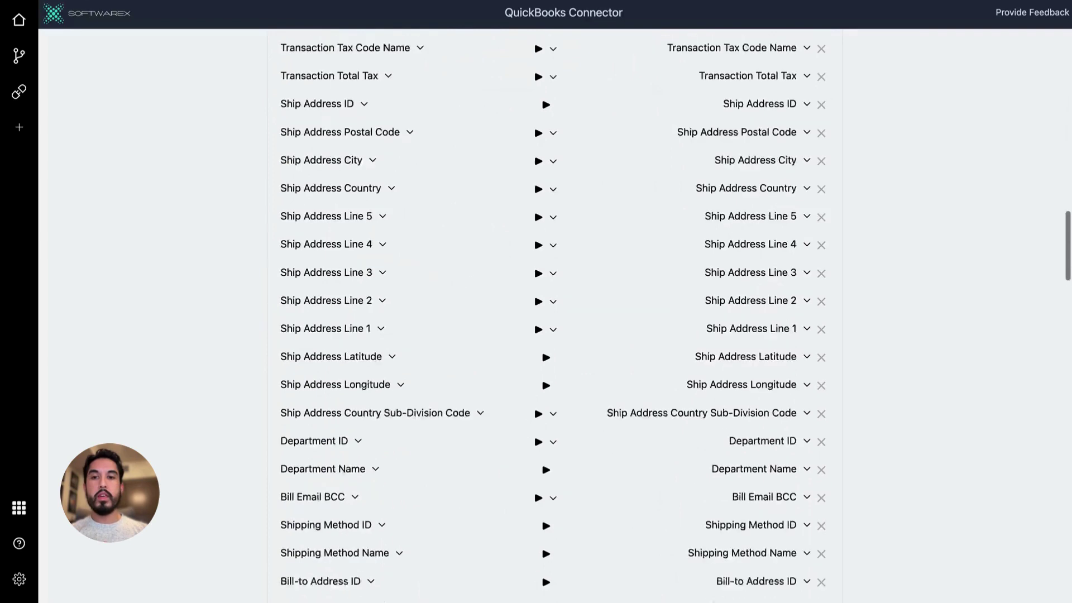
scroll(249, 225, "down", 6)
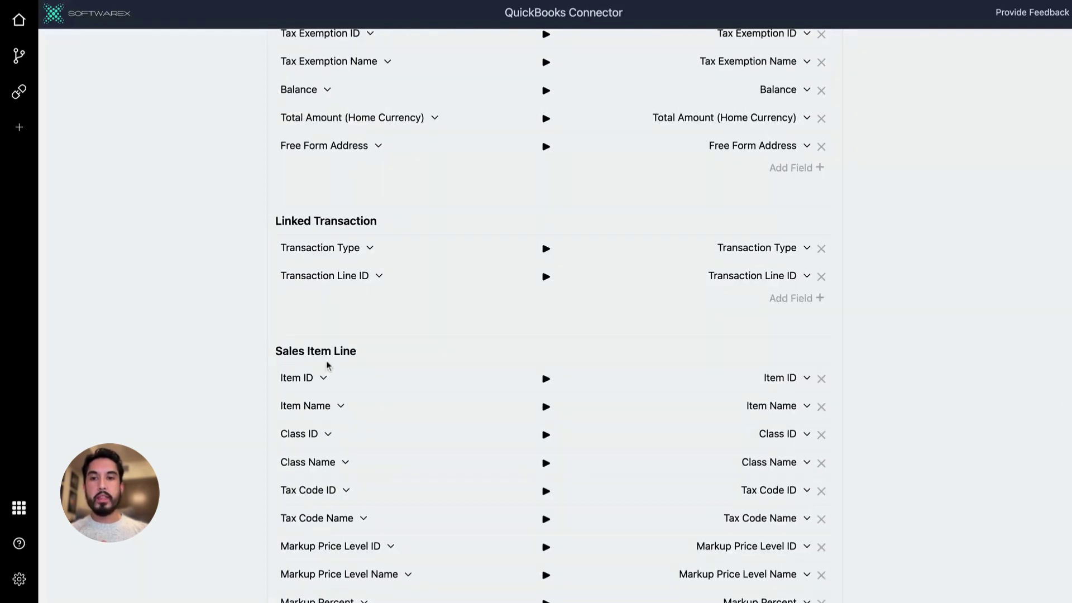
scroll(388, 367, "down", 11)
scroll(363, 352, "down", 2)
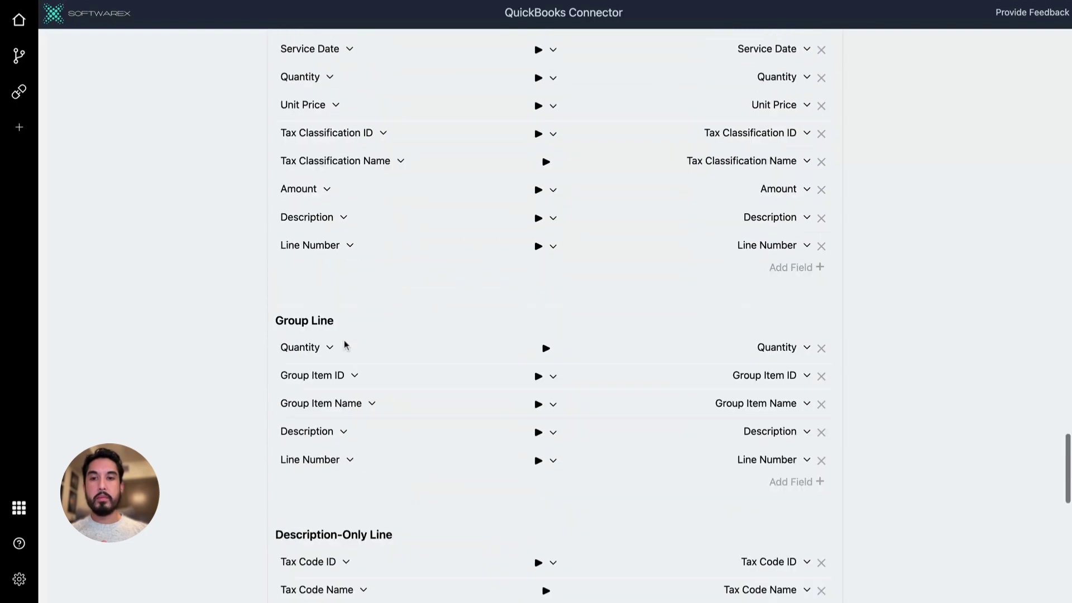
scroll(337, 304, "down", 6)
scroll(315, 268, "down", 8)
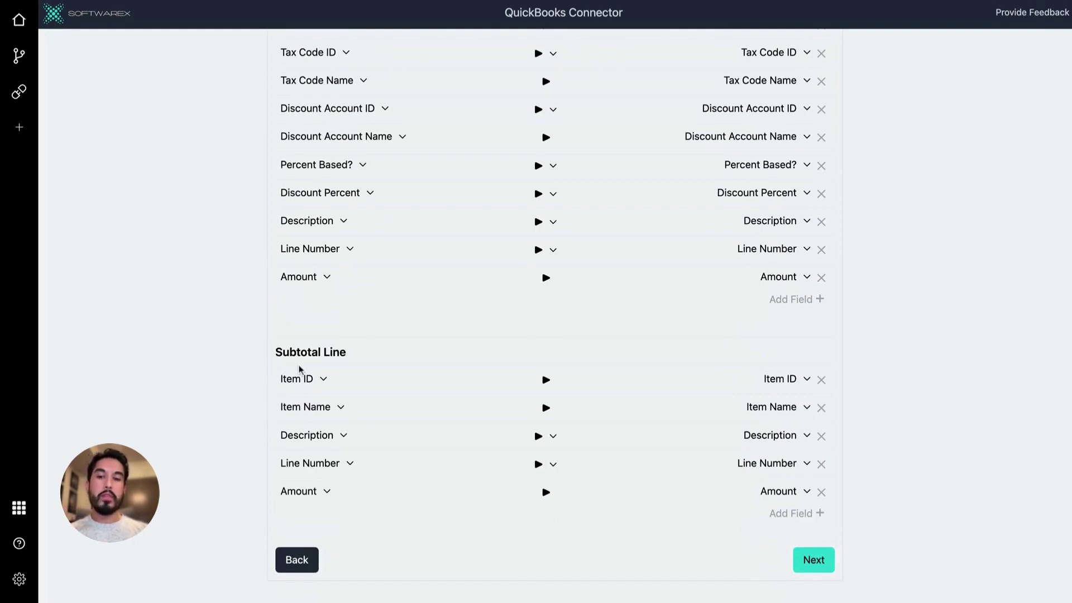
scroll(552, 313, "up", 20)
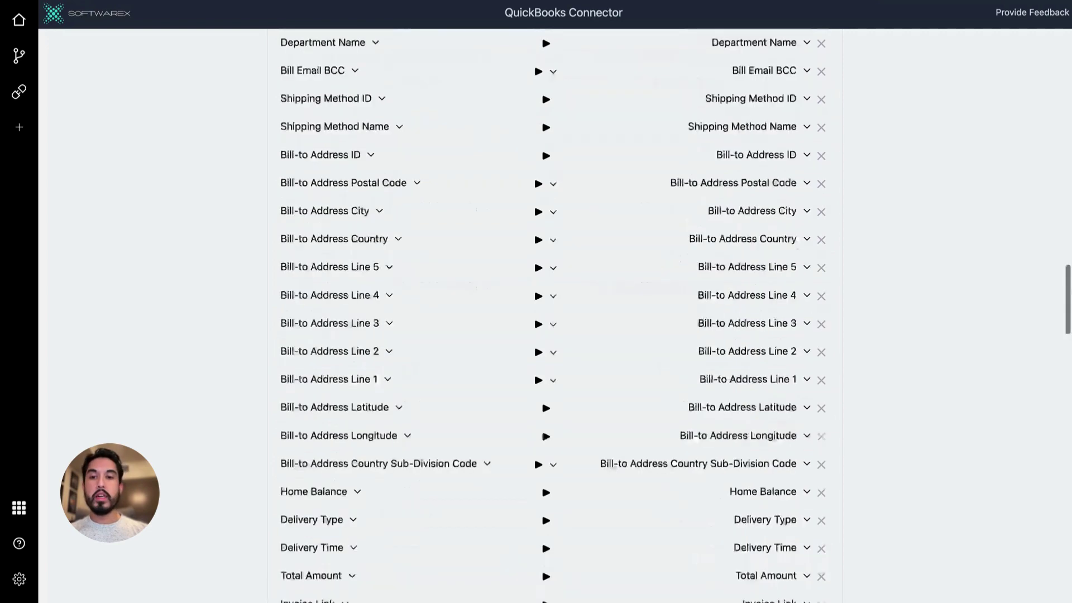
scroll(358, 198, "up", 10)
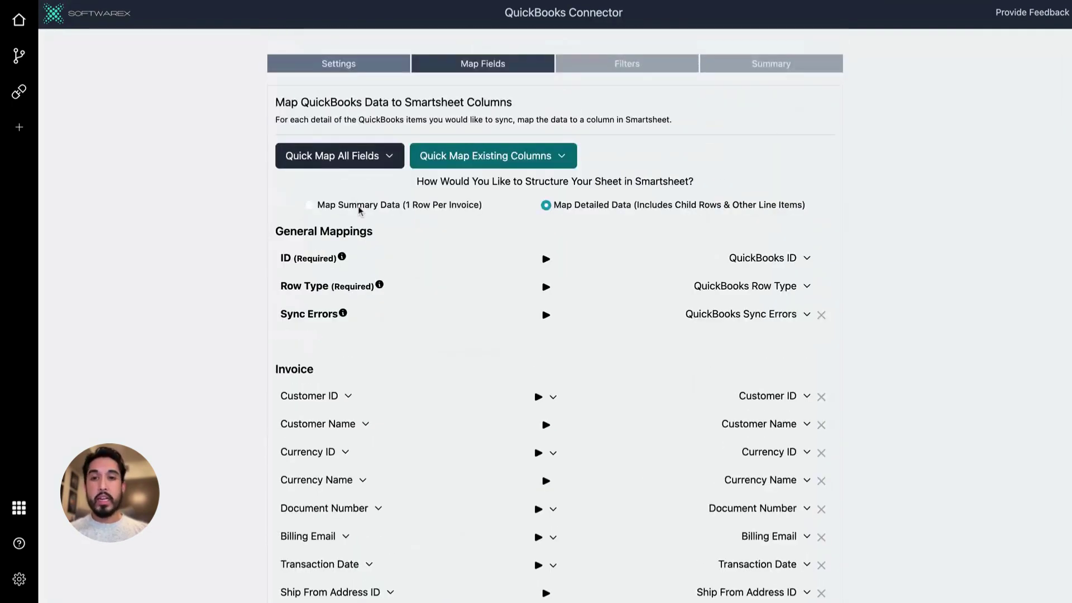
- Switch back to one summary row per invoice and proceed to the Filters step
left_click(360, 207)
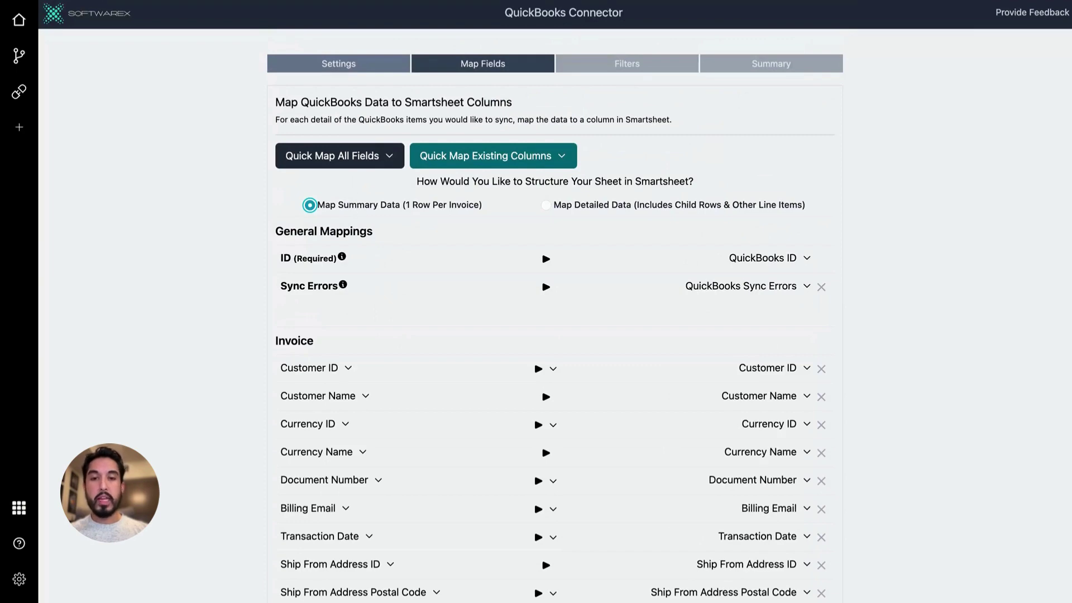
scroll(888, 260, "down", 20)
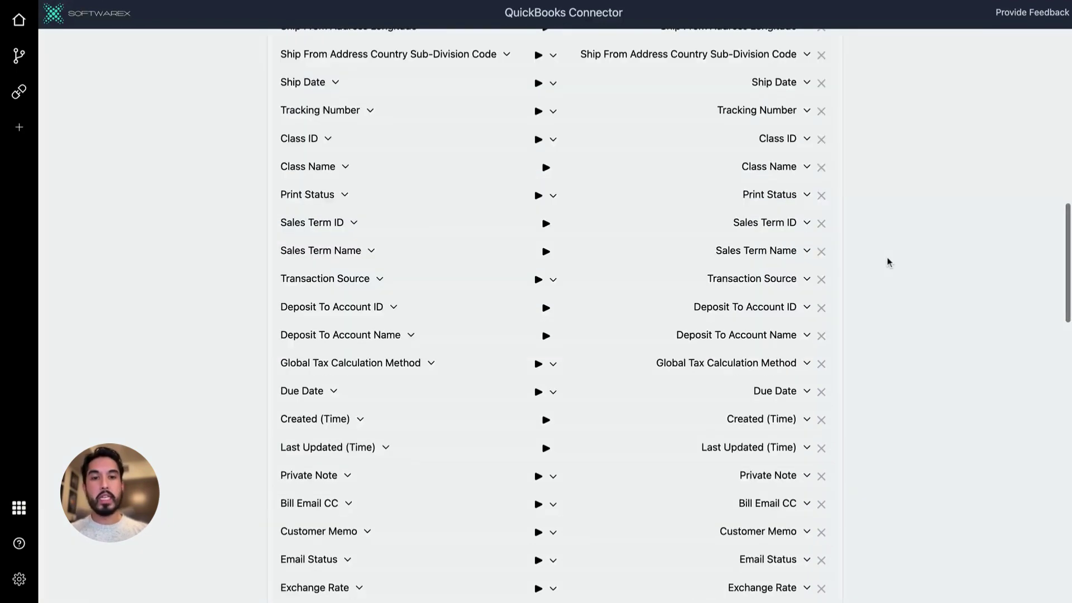
scroll(888, 260, "up", 20)
scroll(669, 312, "up", 3)
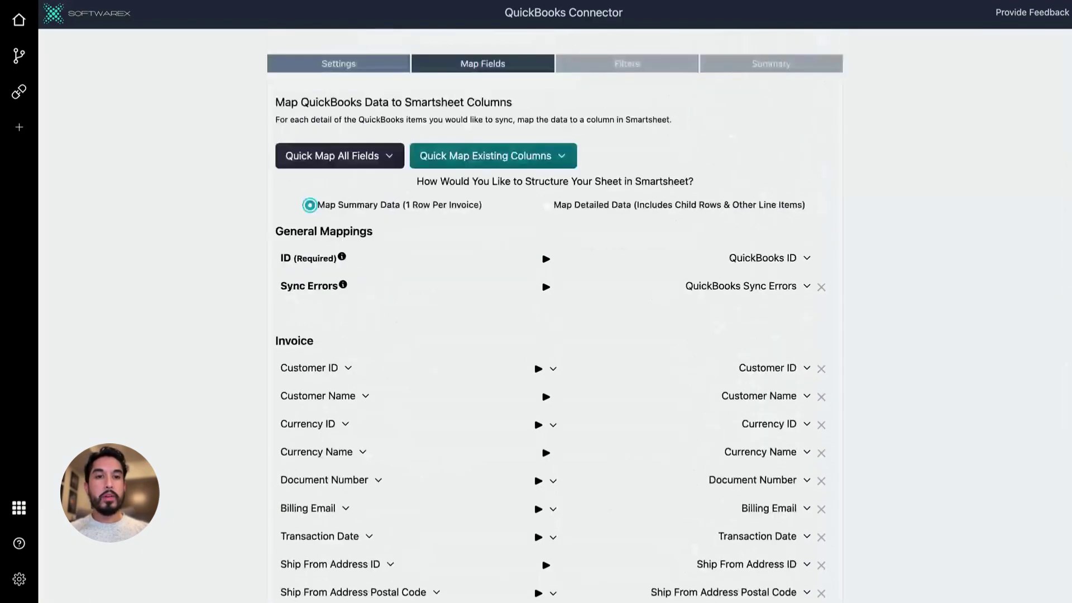
scroll(669, 312, "down", 20)
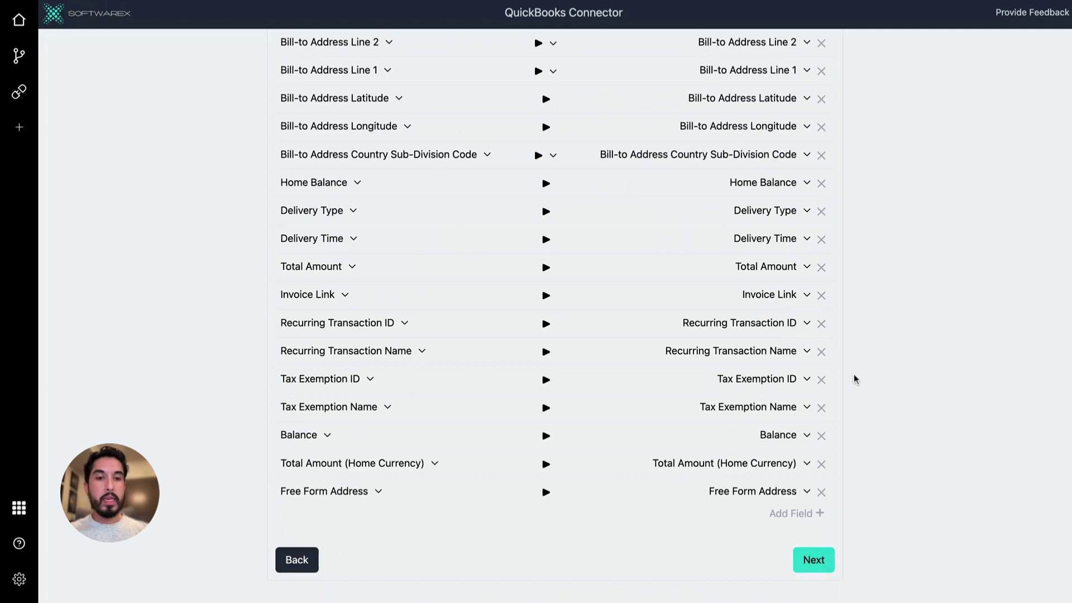
left_click(816, 561)
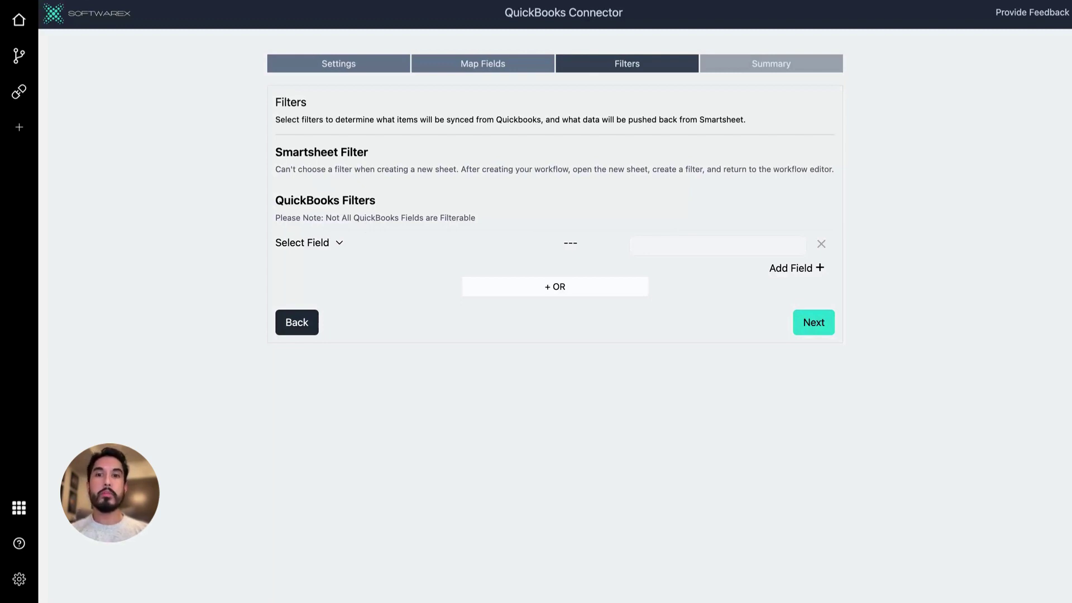
- Add a QuickBooks filter: Total Amount Greater Than 100
left_click(326, 251)
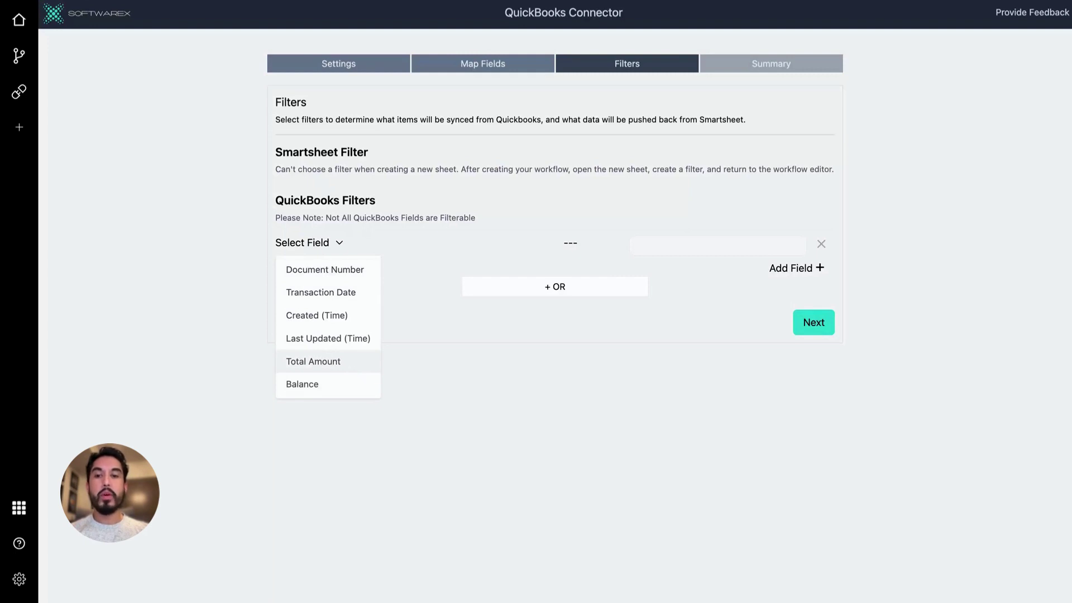
left_click(314, 362)
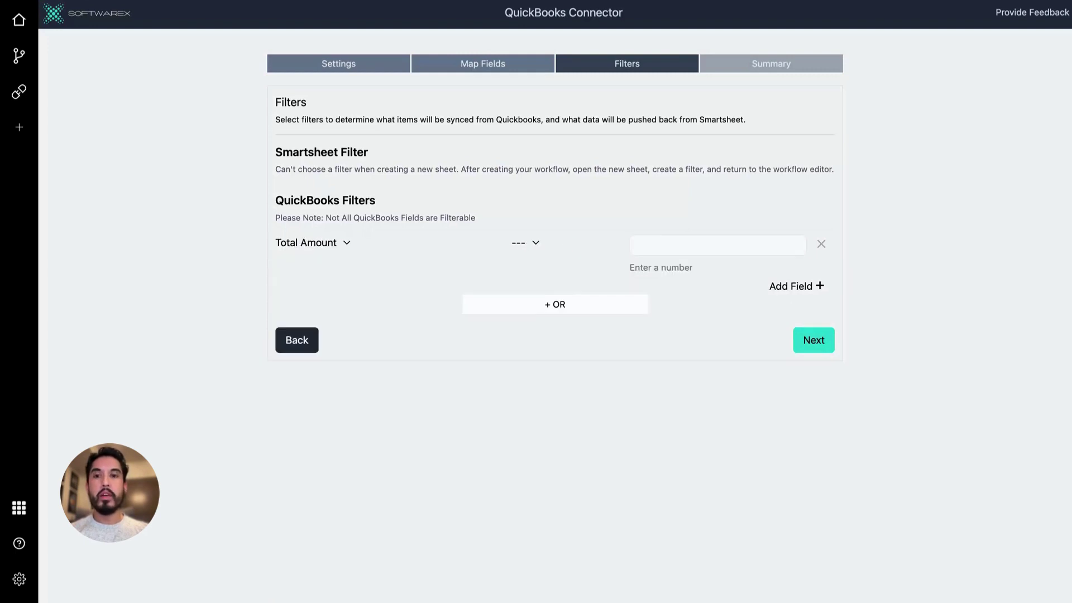
left_click(539, 241)
left_click(578, 291)
left_click(668, 246)
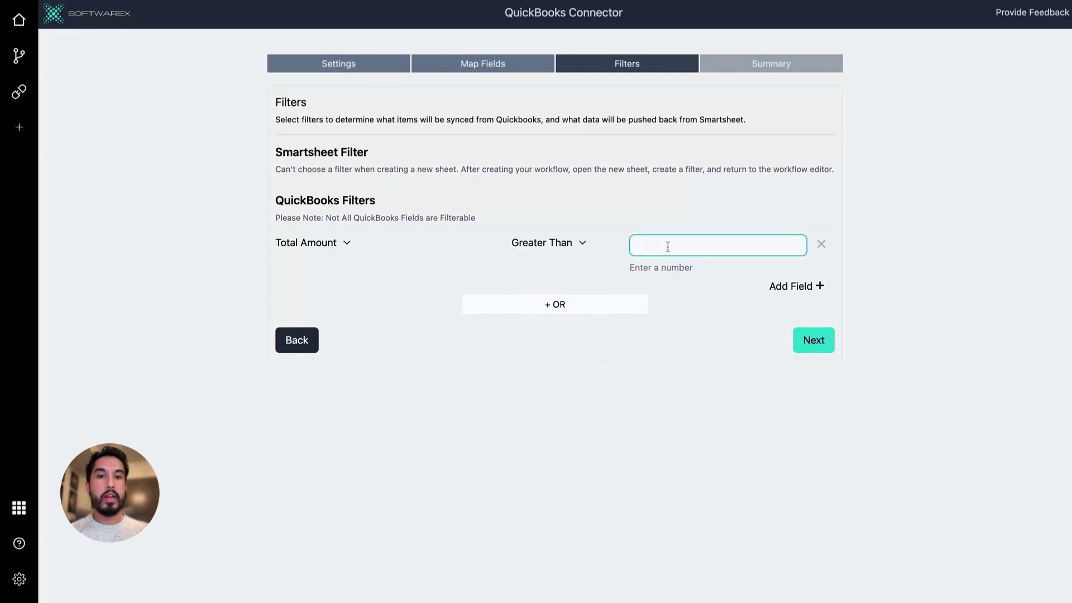
type("100")
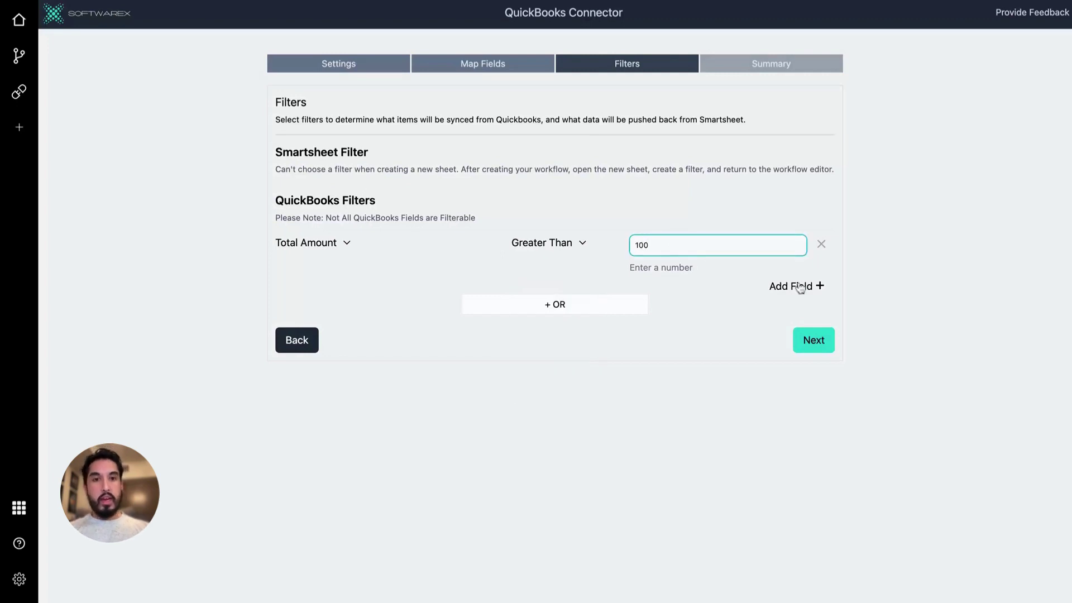
- Add a second condition: Total Amount Smaller or Equal 200000
left_click(798, 286)
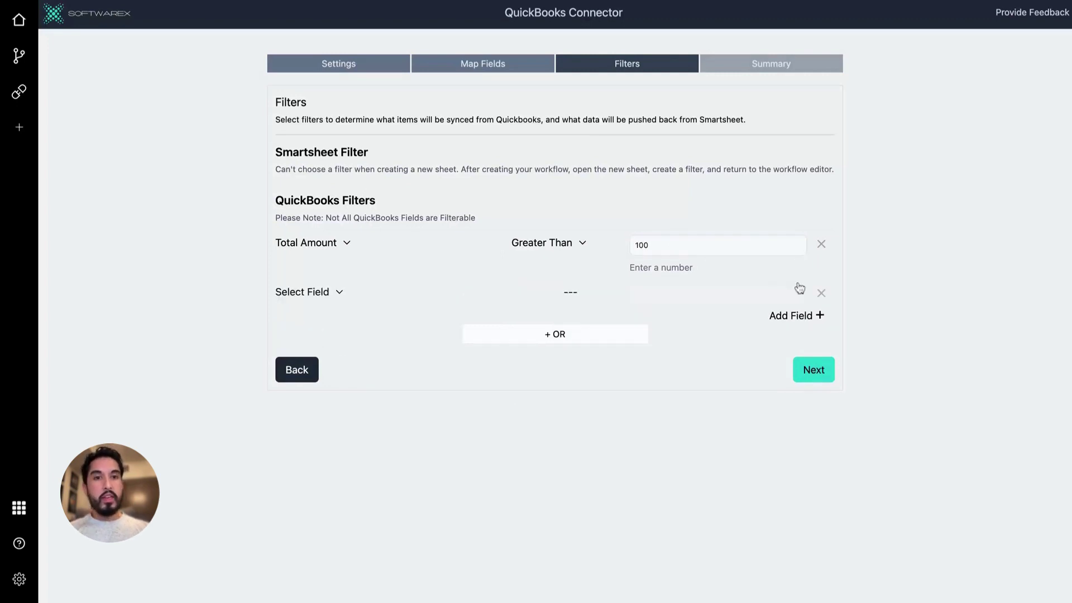
left_click(338, 294)
left_click(360, 416)
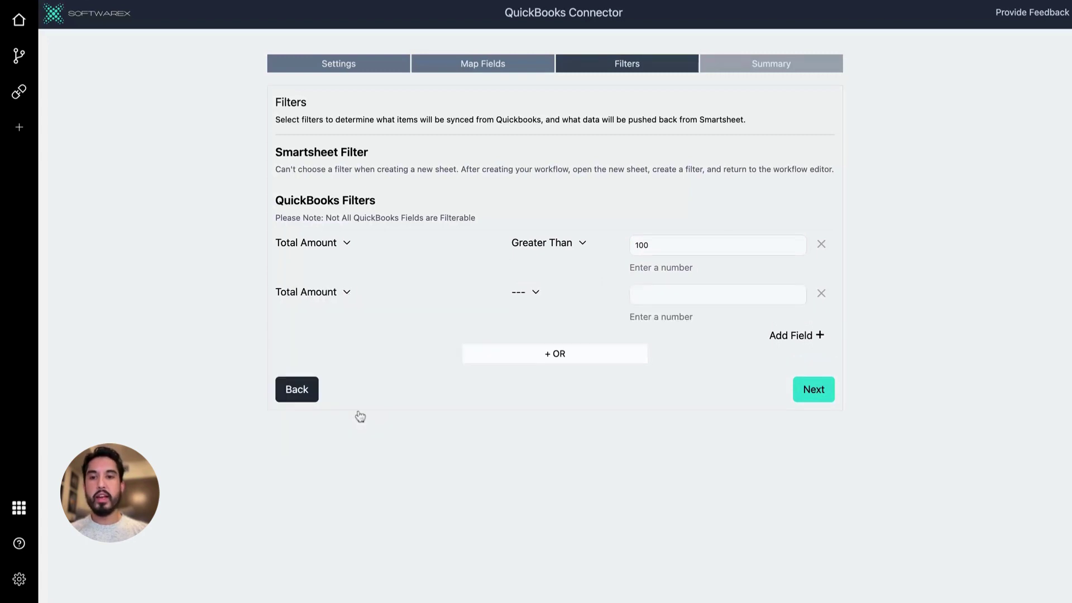
left_click(514, 298)
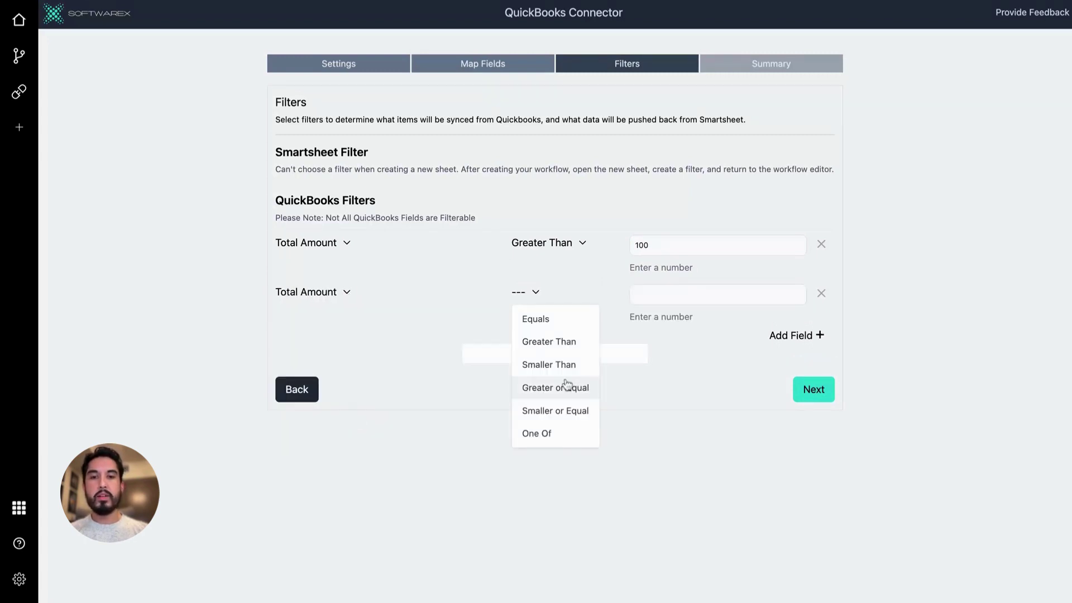
left_click(586, 413)
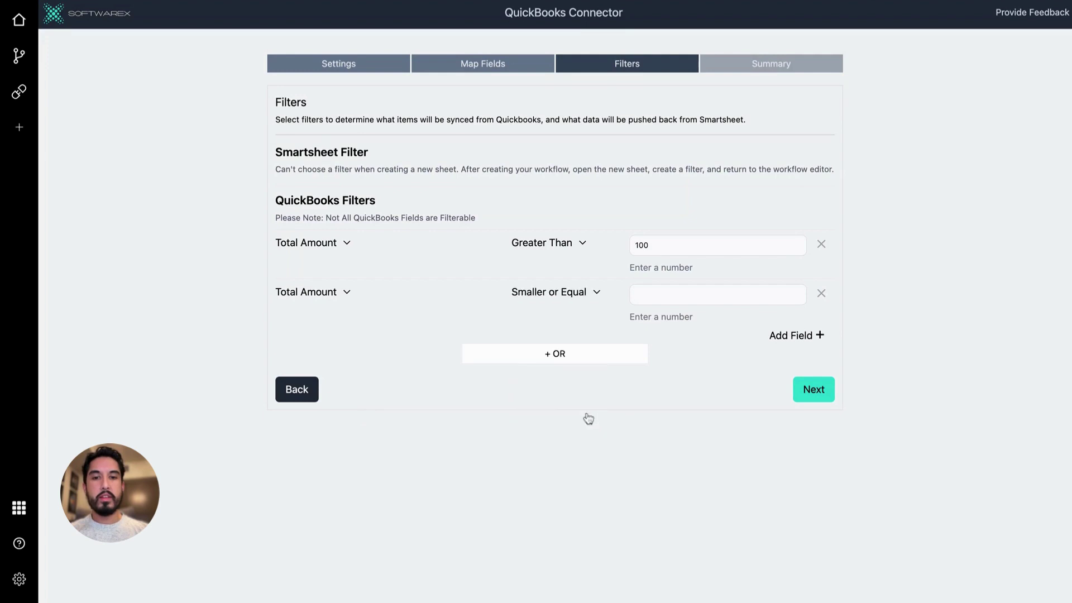
left_click(665, 294)
type("200000")
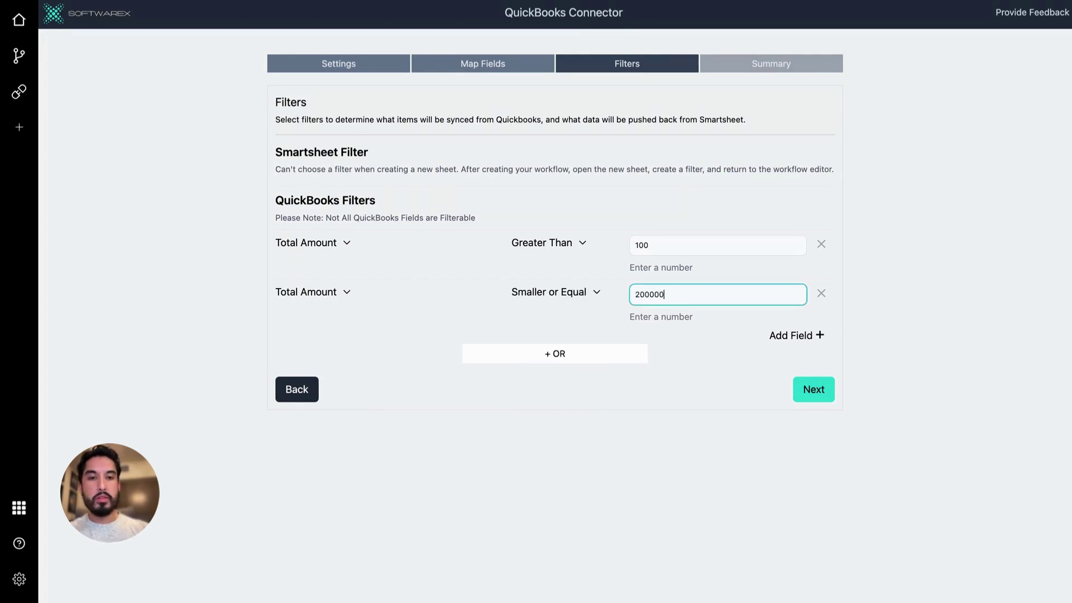
left_click(769, 383)
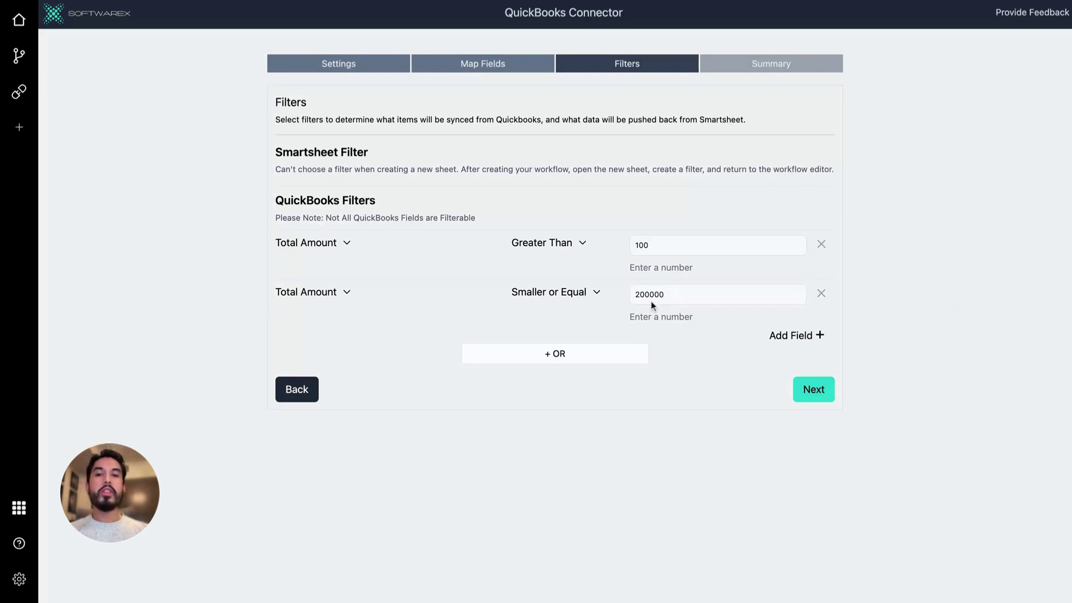
- Add an OR filter group with Created (Time) Greater Than 2022-01-01
left_click(572, 354)
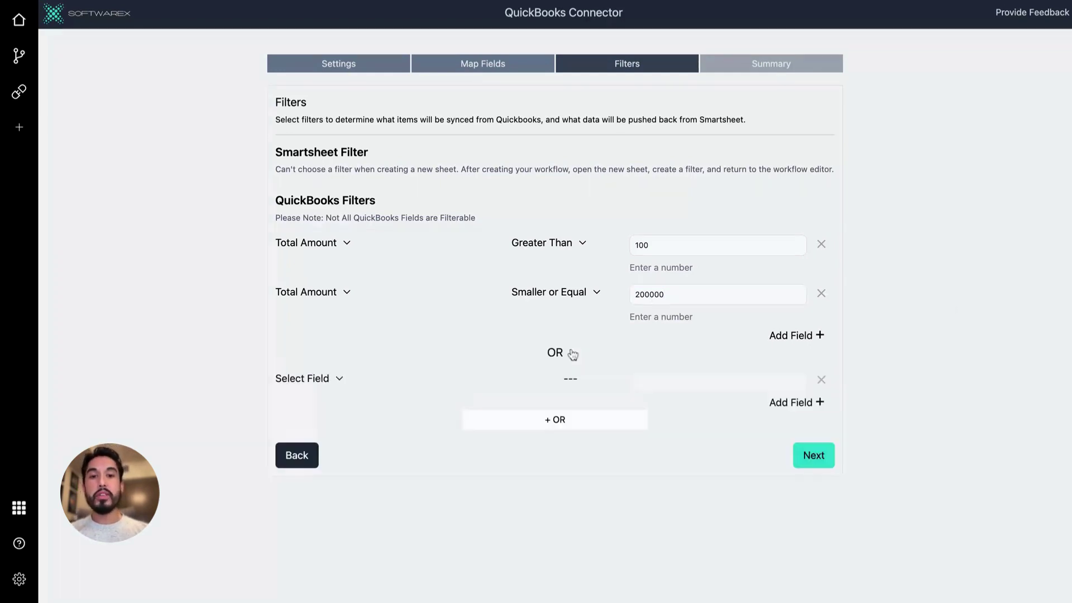
left_click(339, 380)
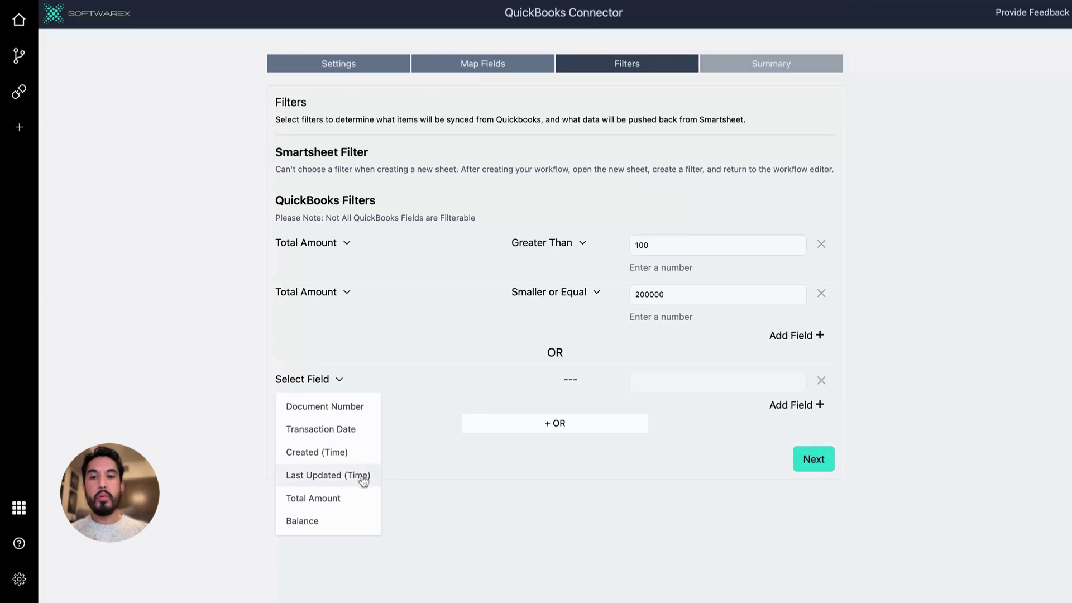
left_click(357, 452)
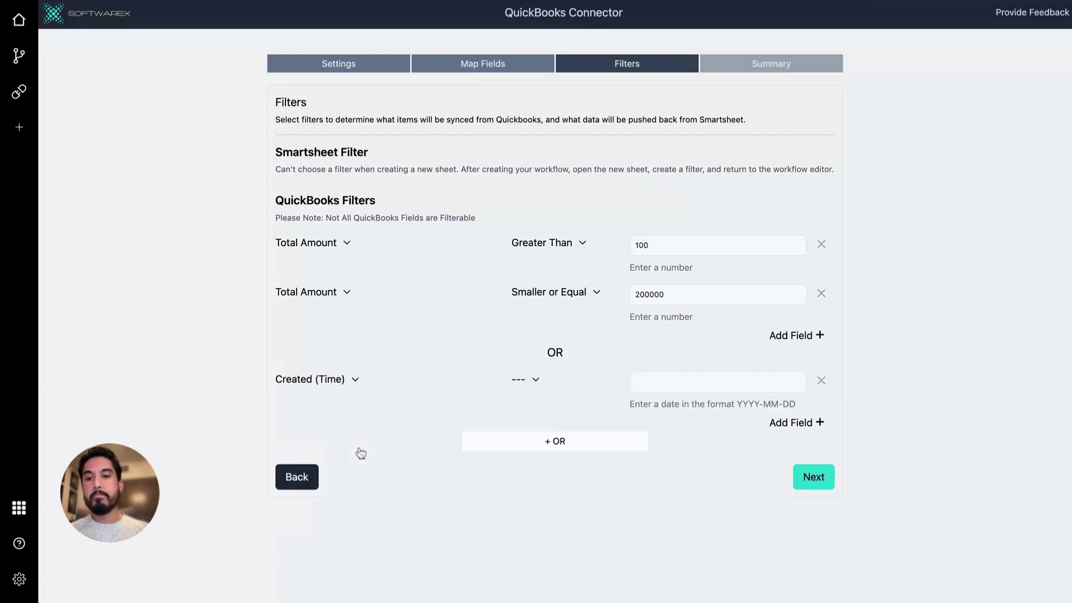
left_click(528, 379)
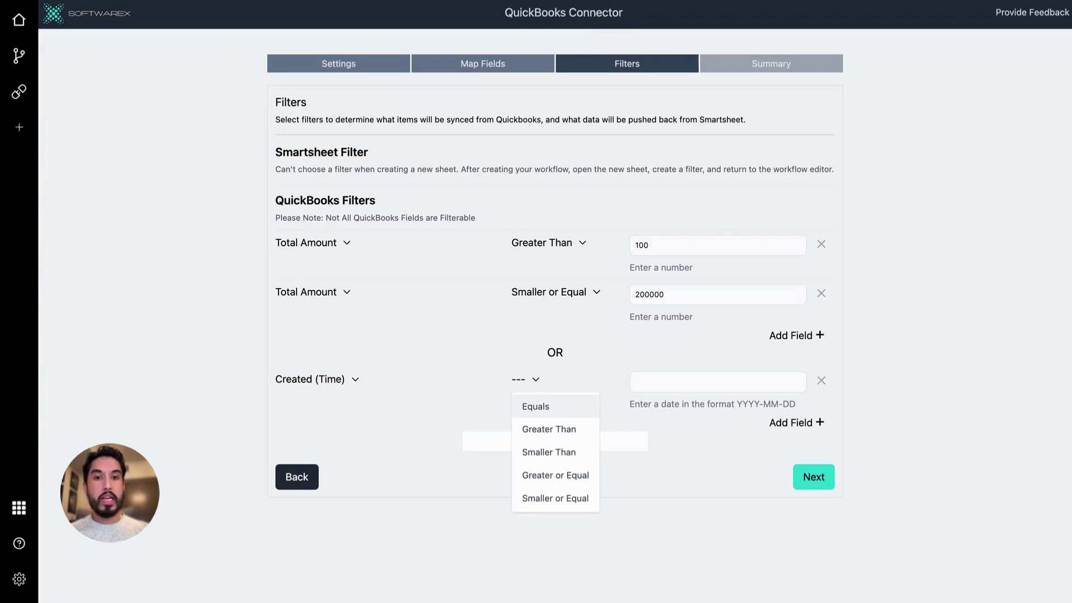
left_click(577, 431)
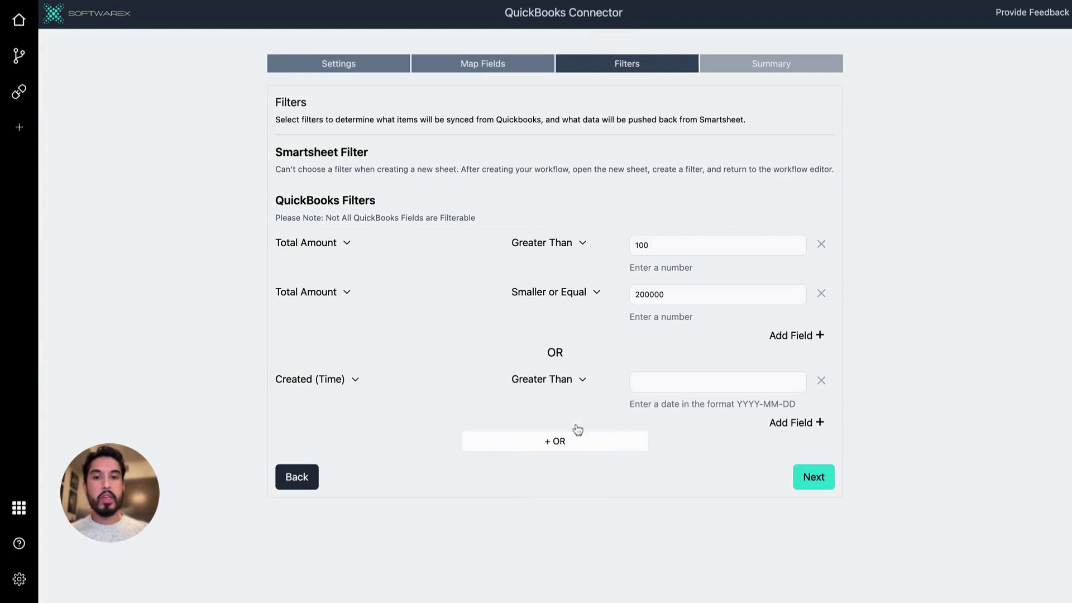
left_click(683, 385)
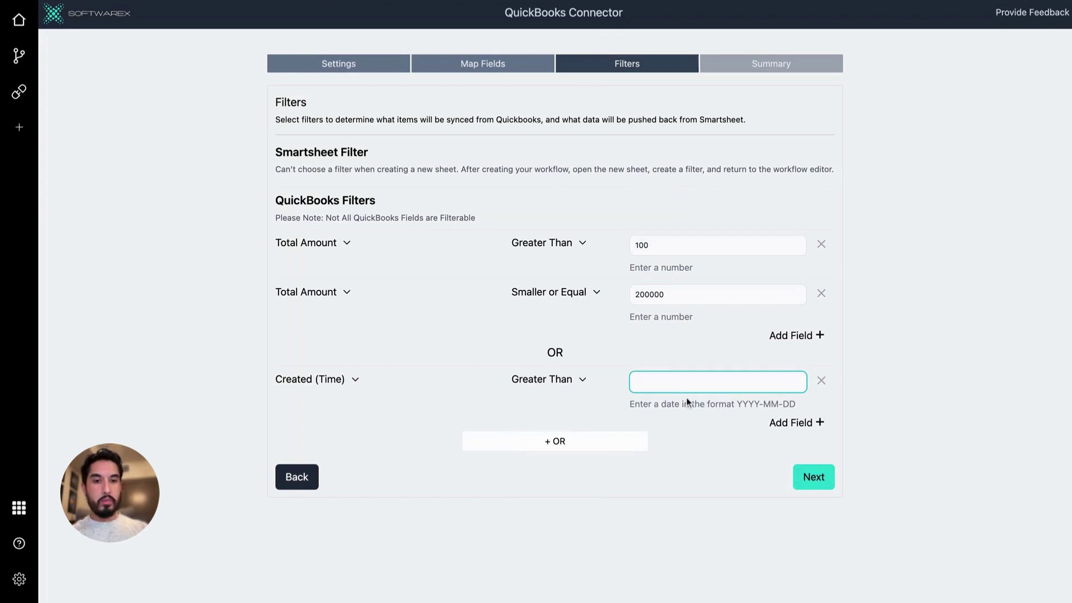
type("2022")
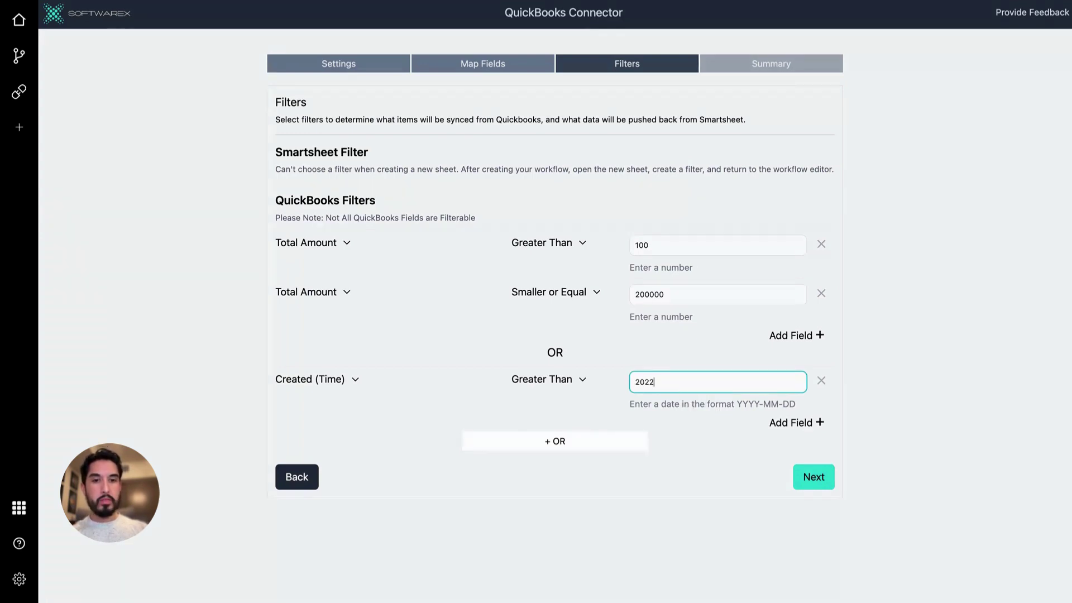
type("-01-01")
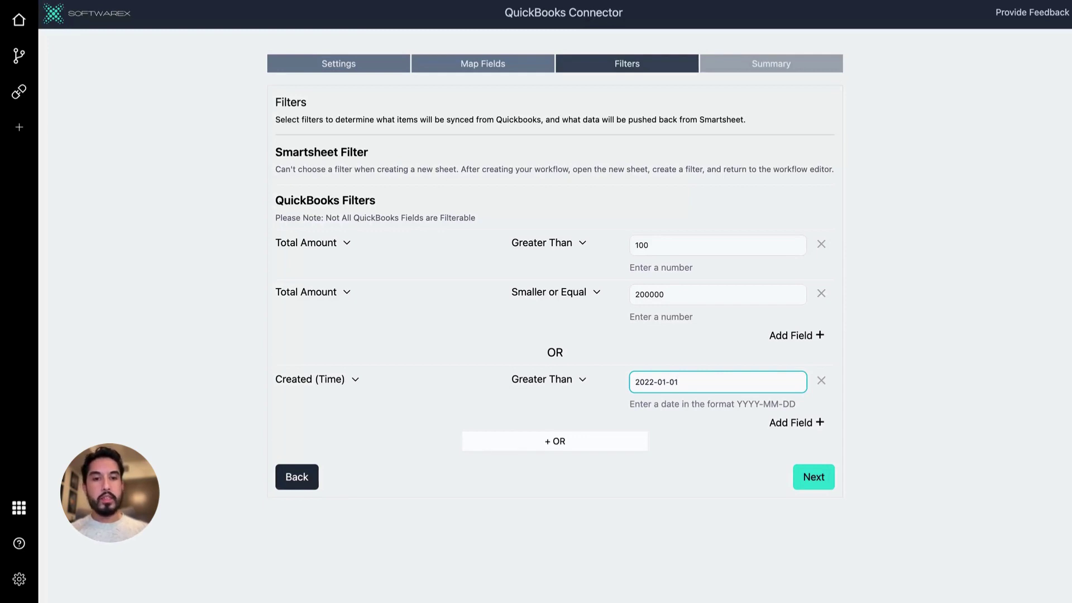
- On the Summary step, name the workflow 'First Connection Invoices' by pasting the sheet name
left_click(820, 479)
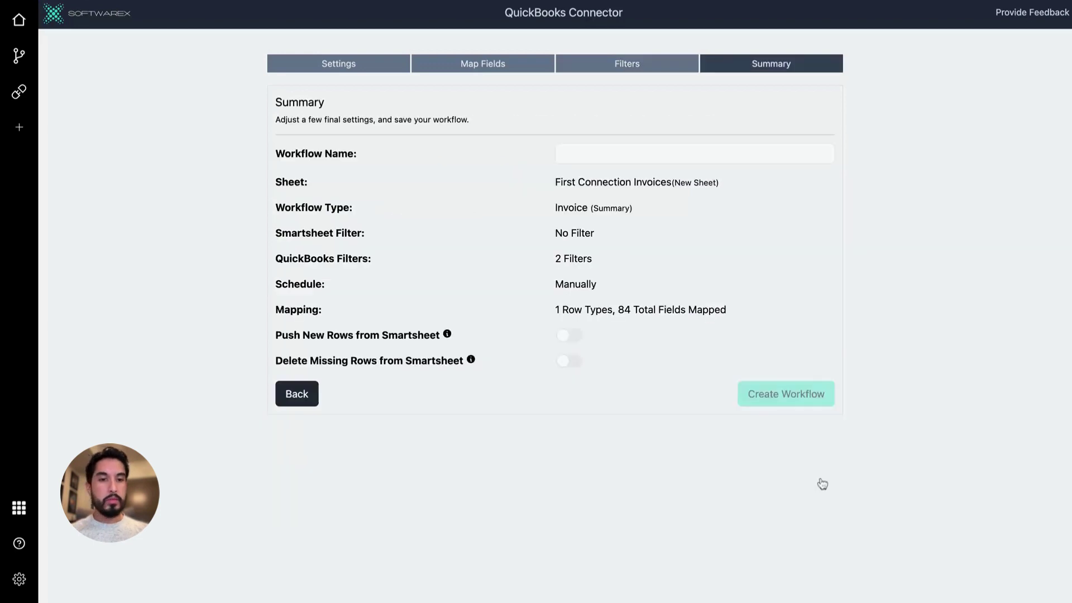
left_click(625, 155)
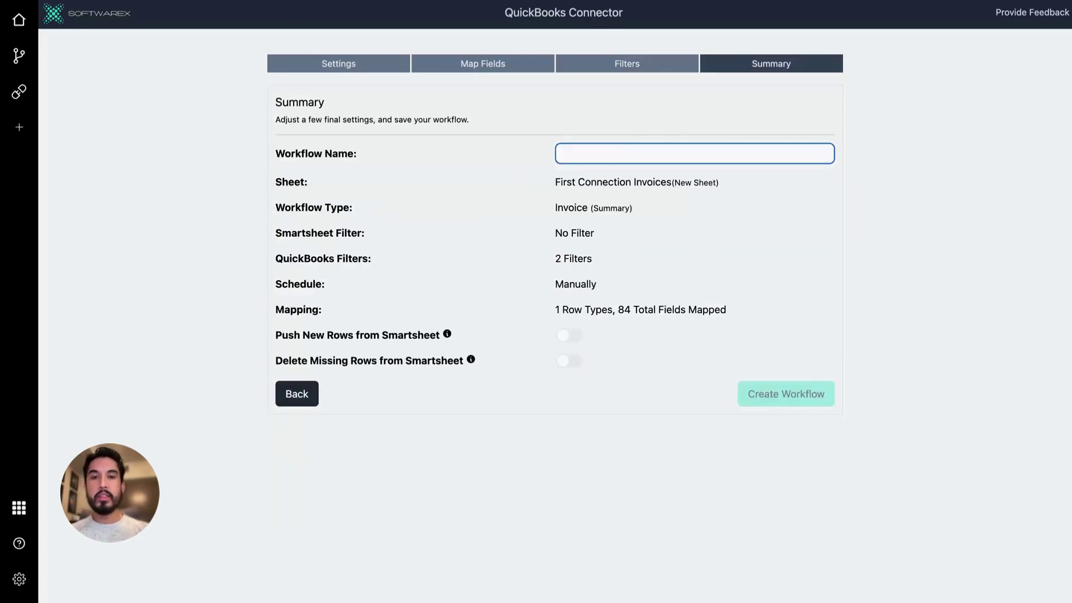
type("Invoices")
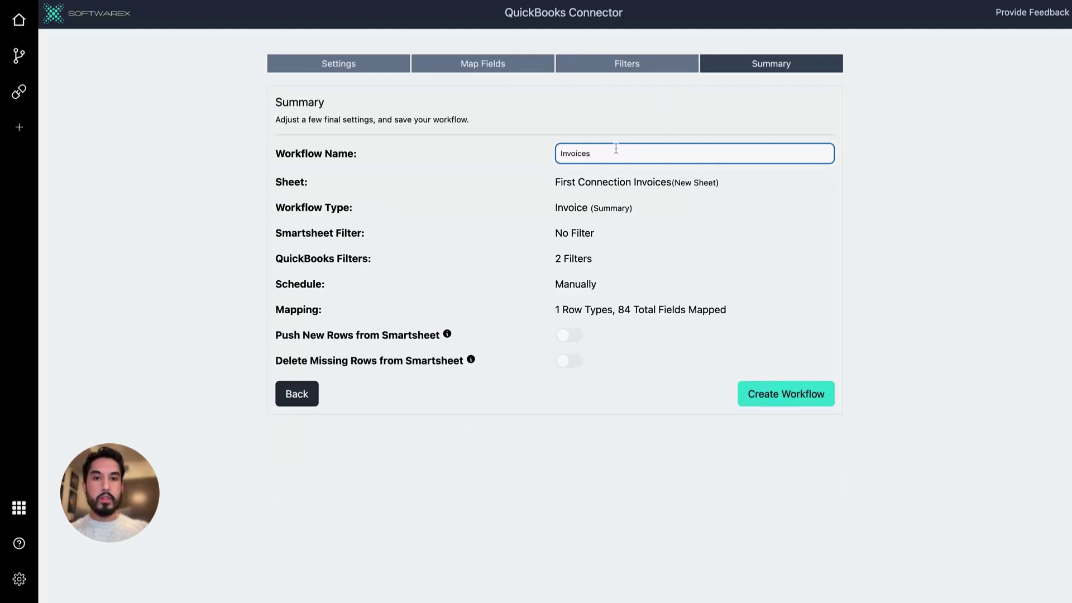
triple_click(556, 183)
key("ctrl+c")
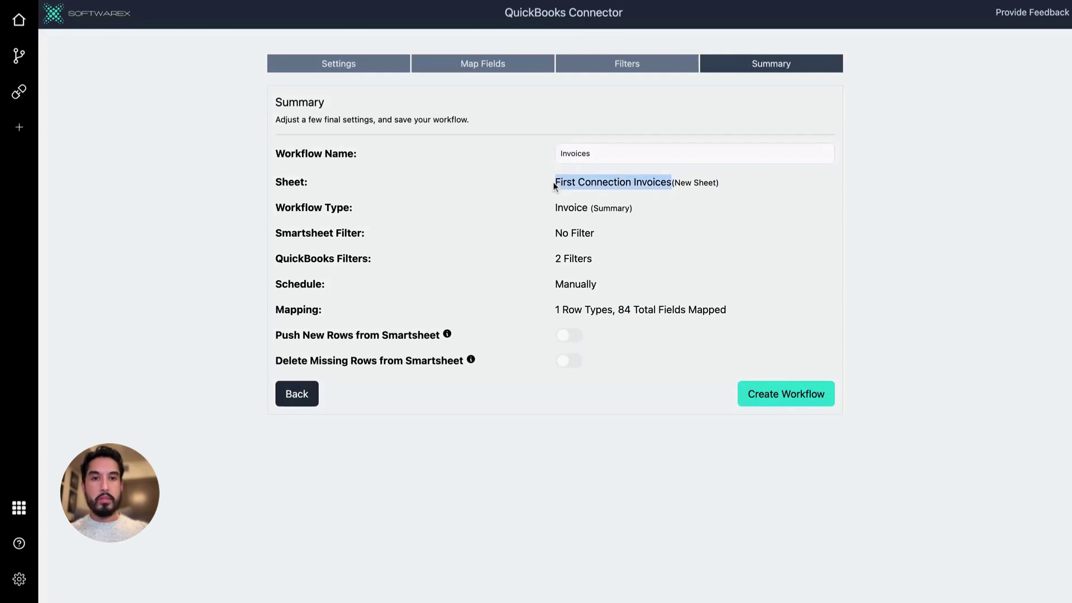
left_click(562, 152)
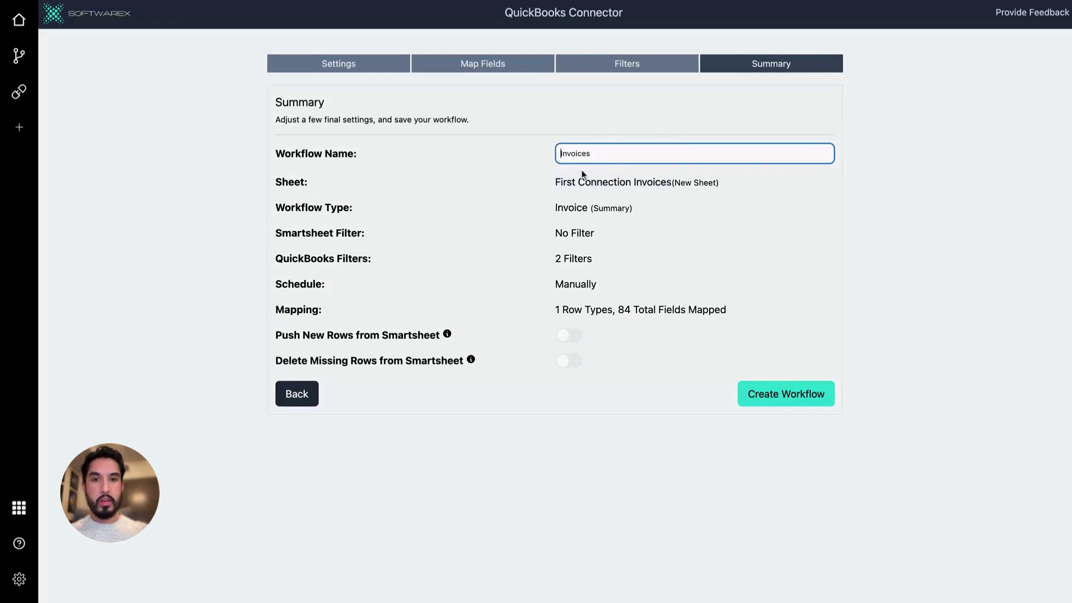
key("ctrl+v")
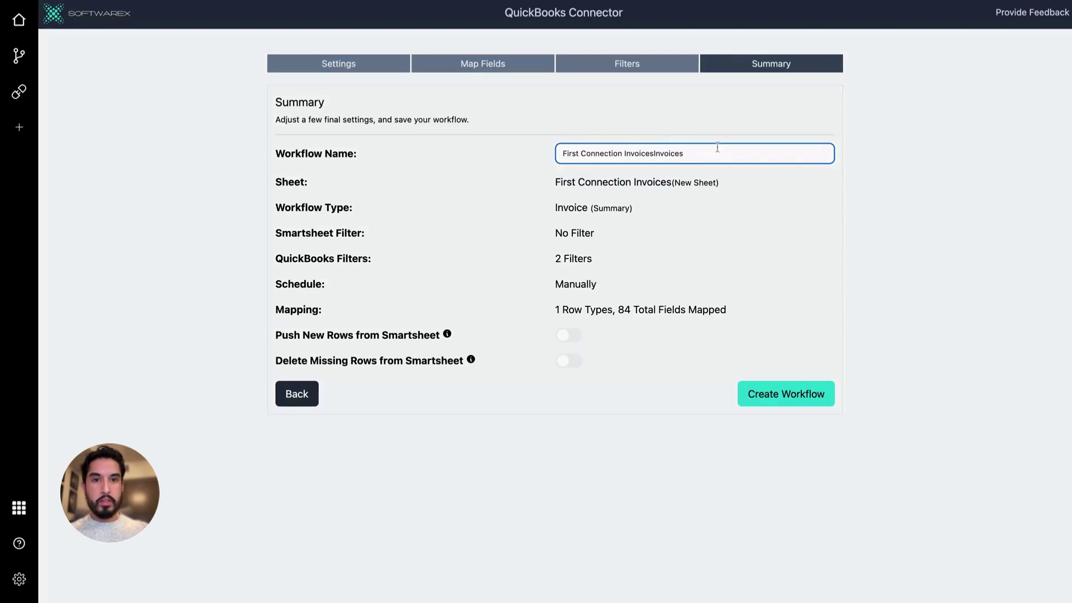
key("shift+Left")
key("shift+Left")
key("shift+Left")
key("shift+Left")
key("shift+Left")
key("shift+Left")
key("shift+Left")
key("shift+Left")
key("BackSpace")
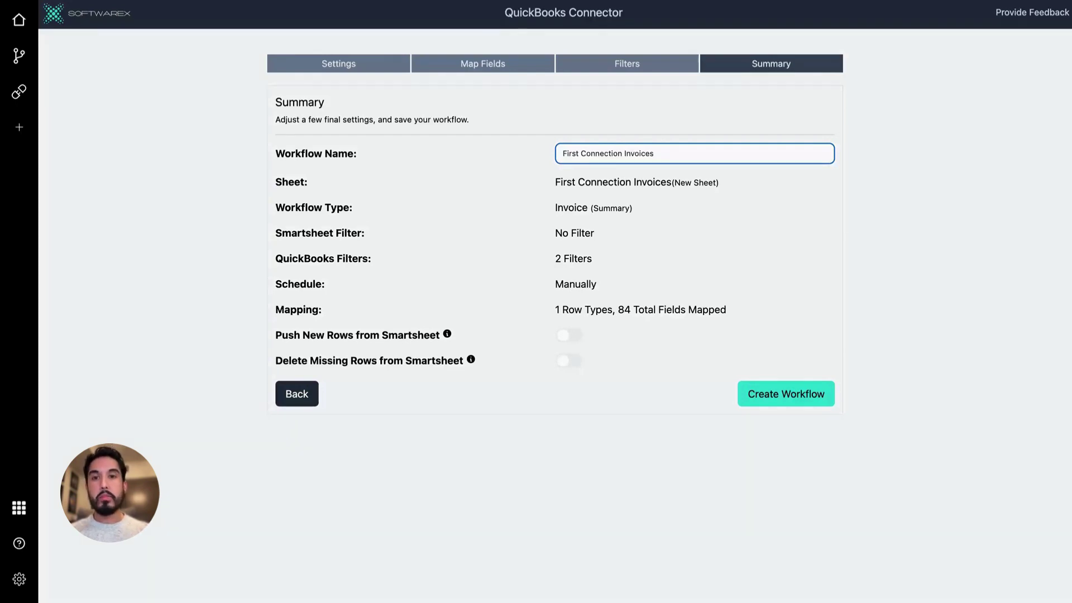
- Enable Delete Missing Rows from Smartsheet and create the workflow
left_click(569, 361)
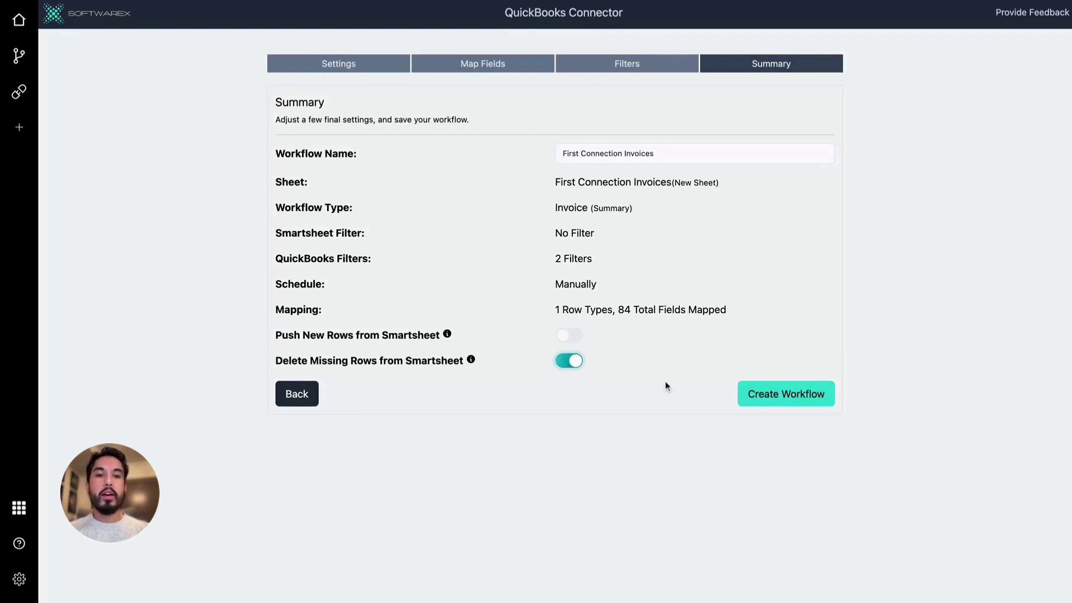
left_click(774, 401)
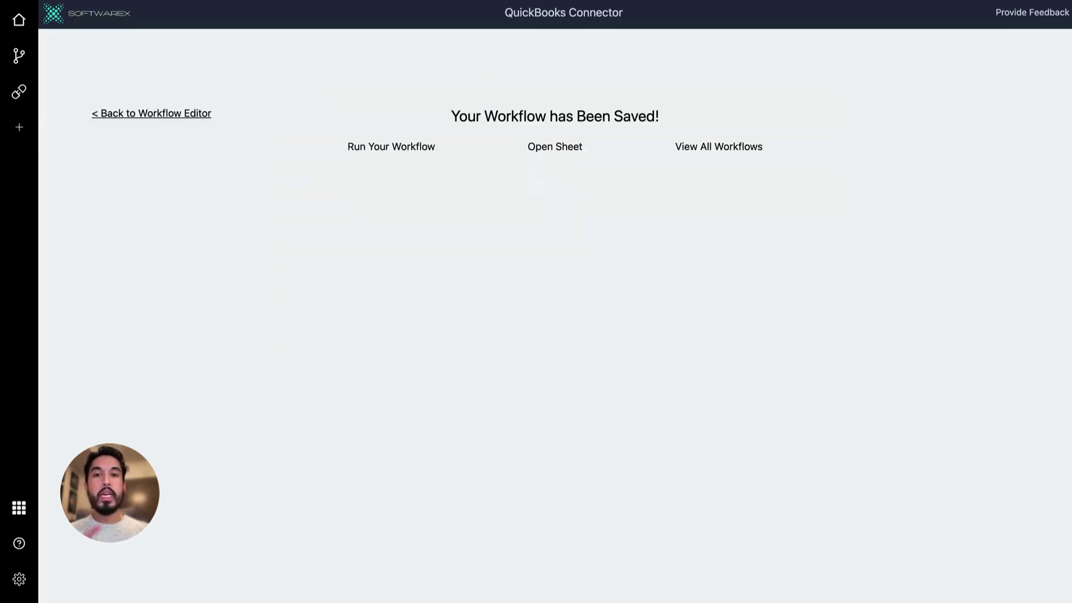
- Open the First Connection Invoices sheet from the saved-workflow page
left_click(569, 148)
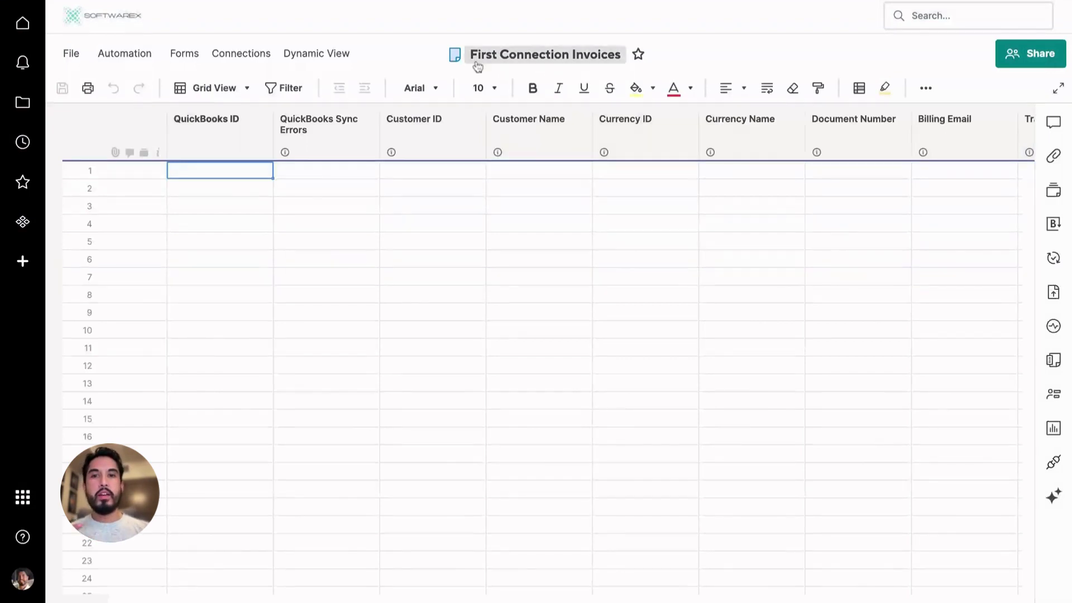
- Review the sheet's activity log, then scan across the columns and a column description
left_click(1054, 326)
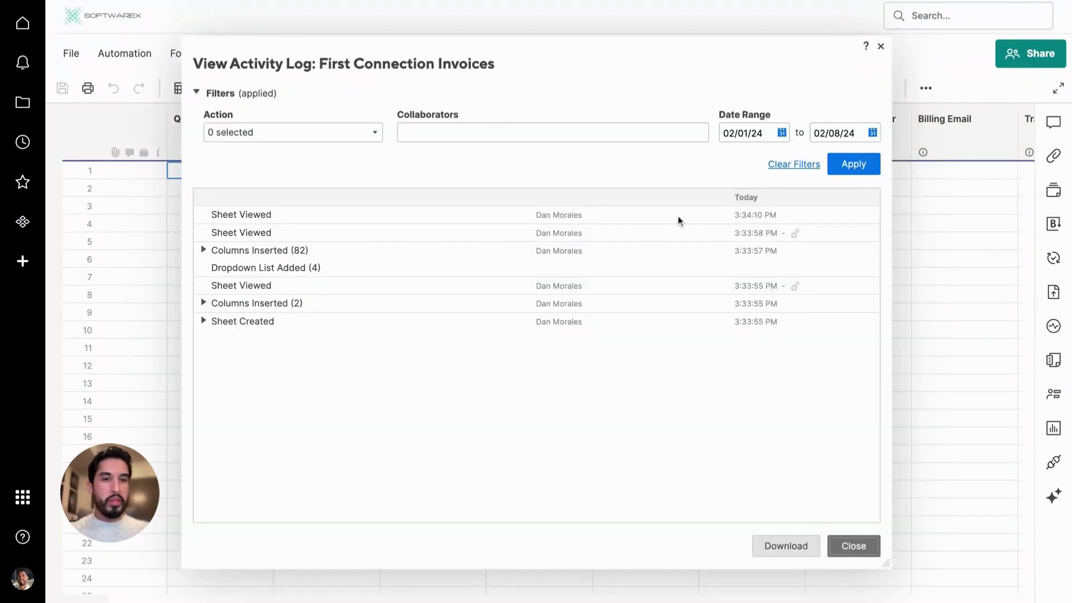
left_click(843, 546)
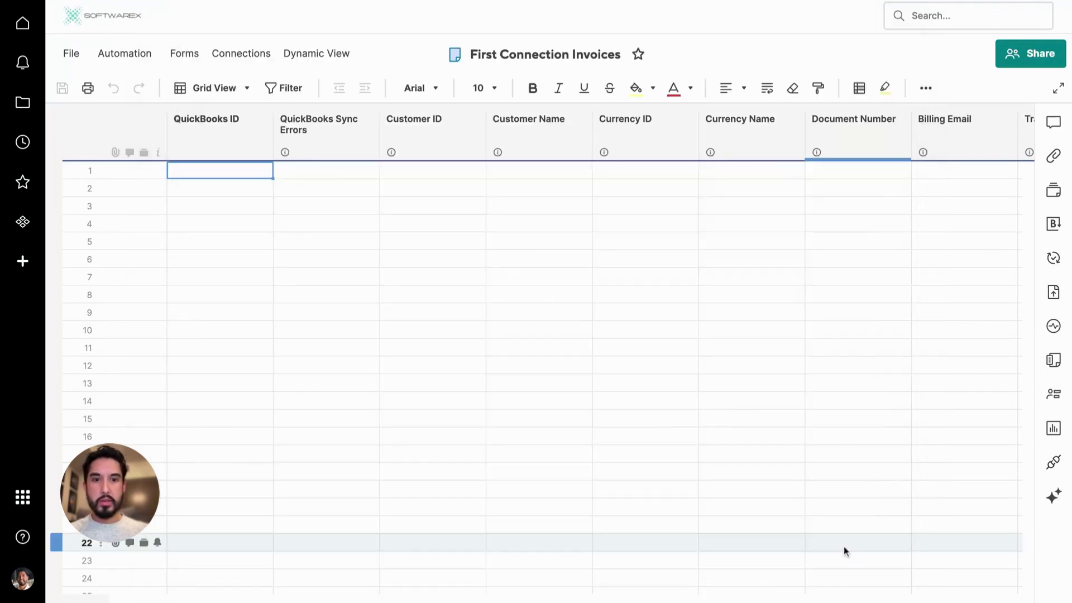
scroll(665, 335, "right", 2)
scroll(596, 202, "right", 20)
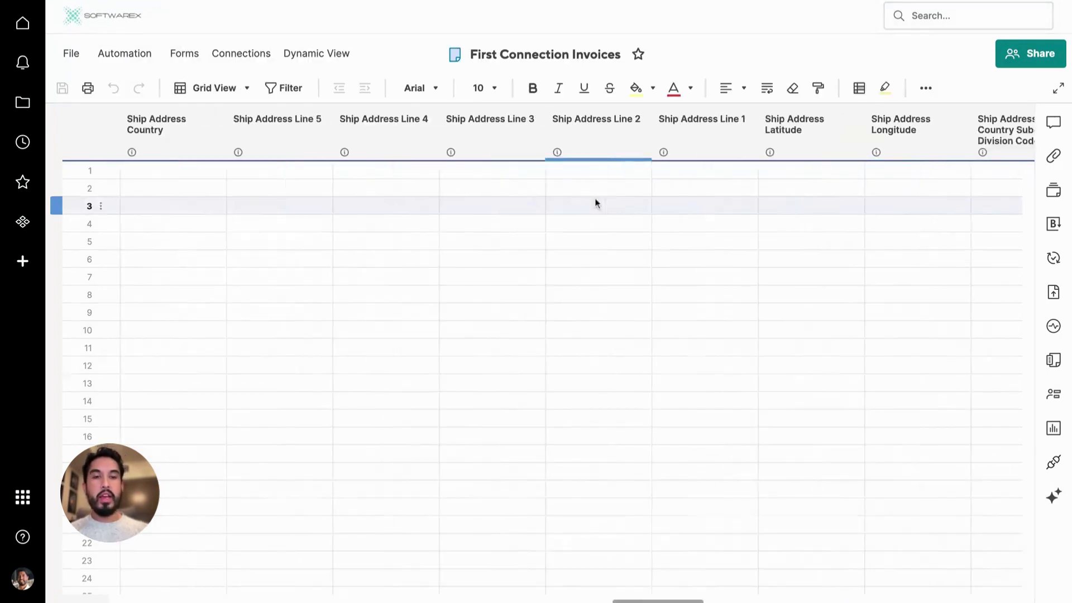
scroll(404, 223, "left", 20)
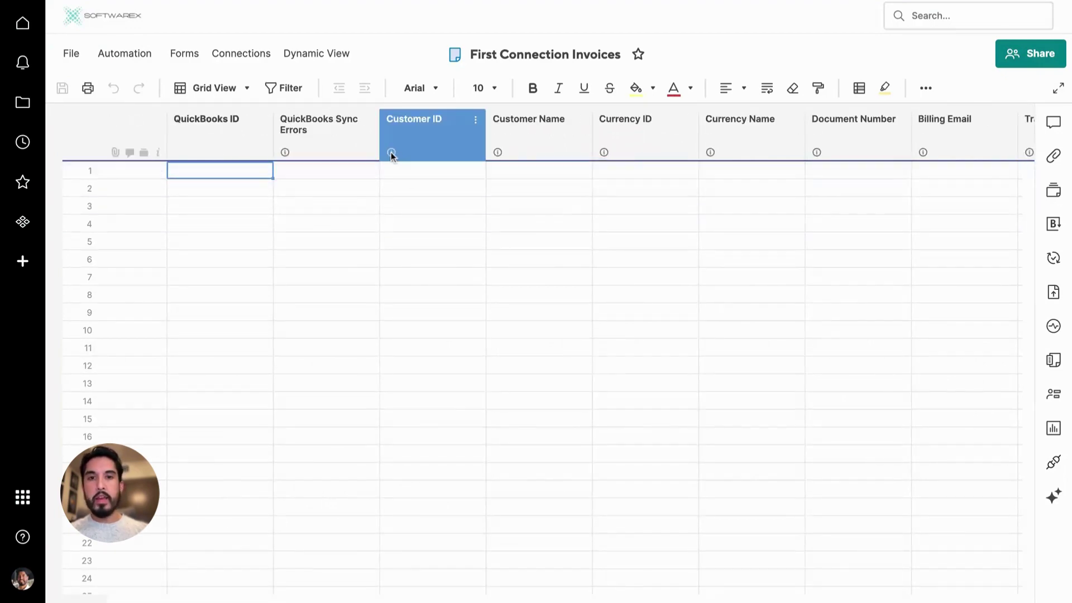
mouse_move(391, 153)
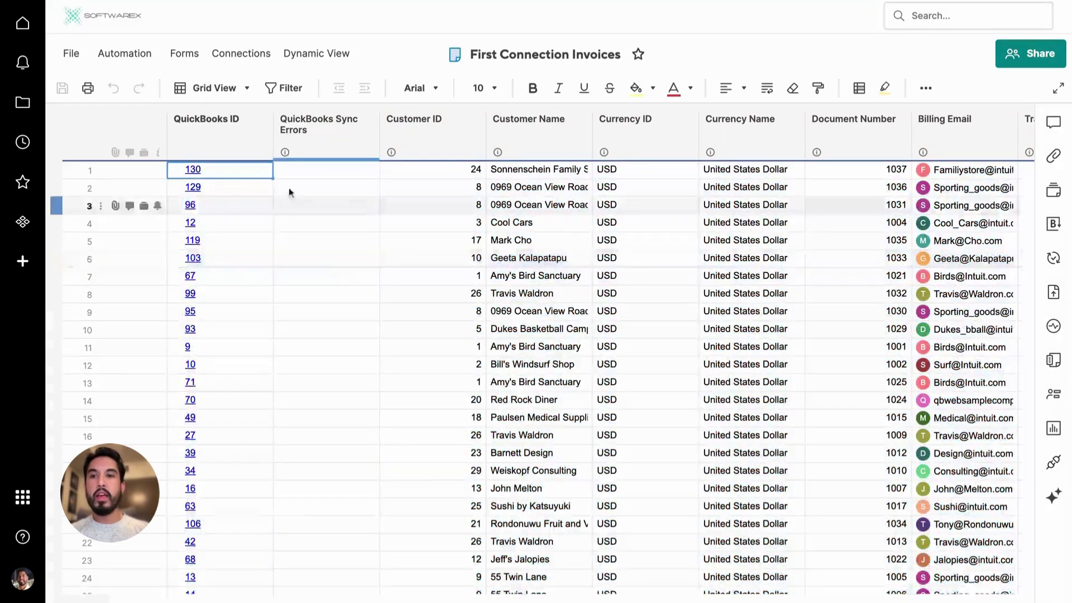
- Select the QuickBooks ID column, then the Customer Name column
left_click(219, 136)
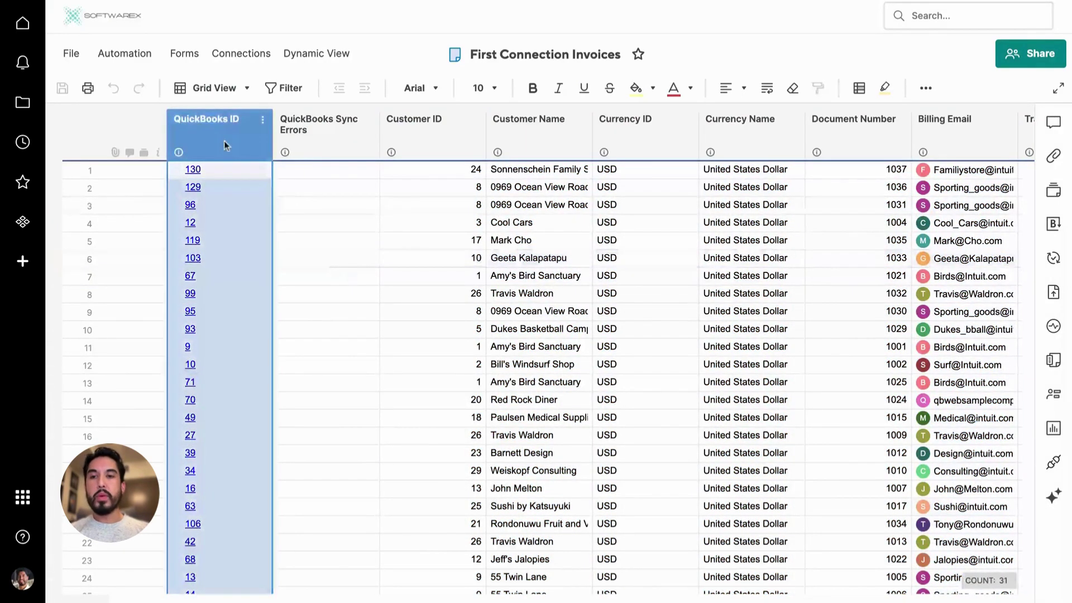
left_click(540, 138)
scroll(611, 313, "right", 3)
scroll(610, 314, "left", 3)
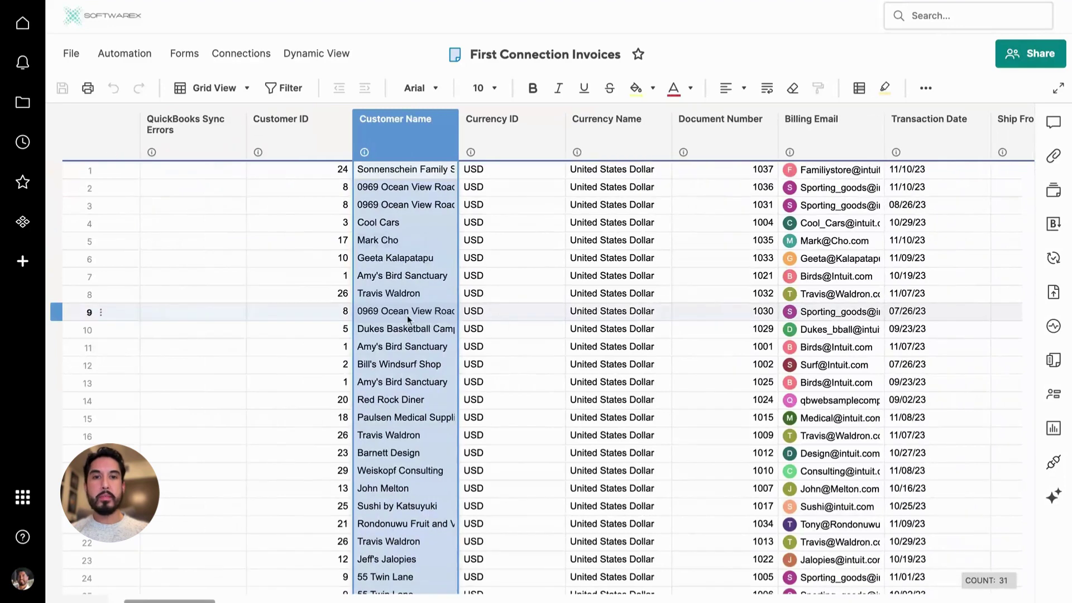
- Select QuickBooks ID 130 in row 1 and browse across the synced invoice columns
left_click(191, 172)
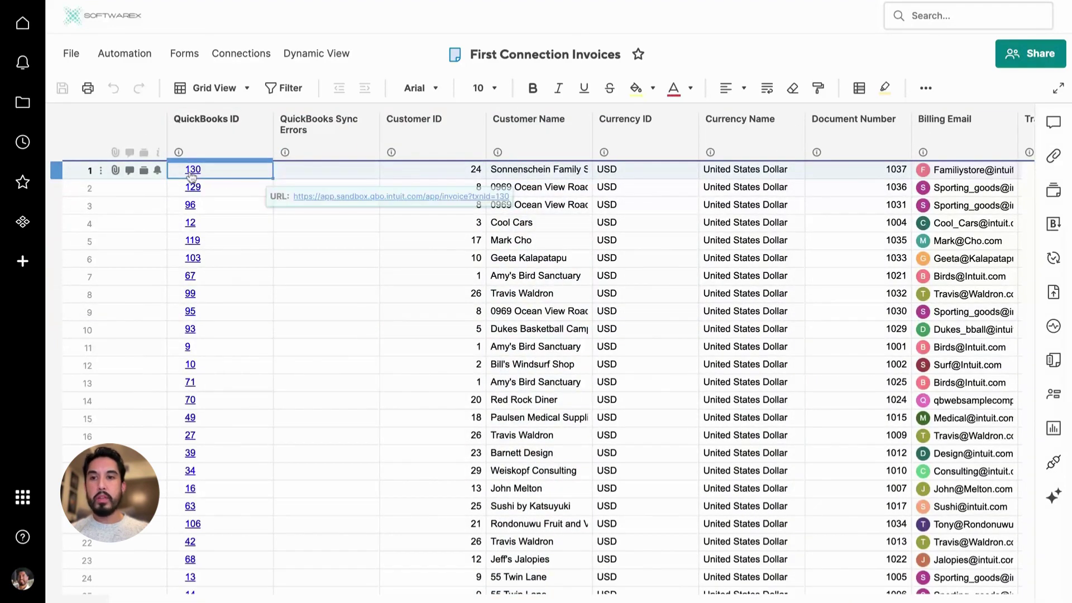
scroll(389, 285, "right", 10)
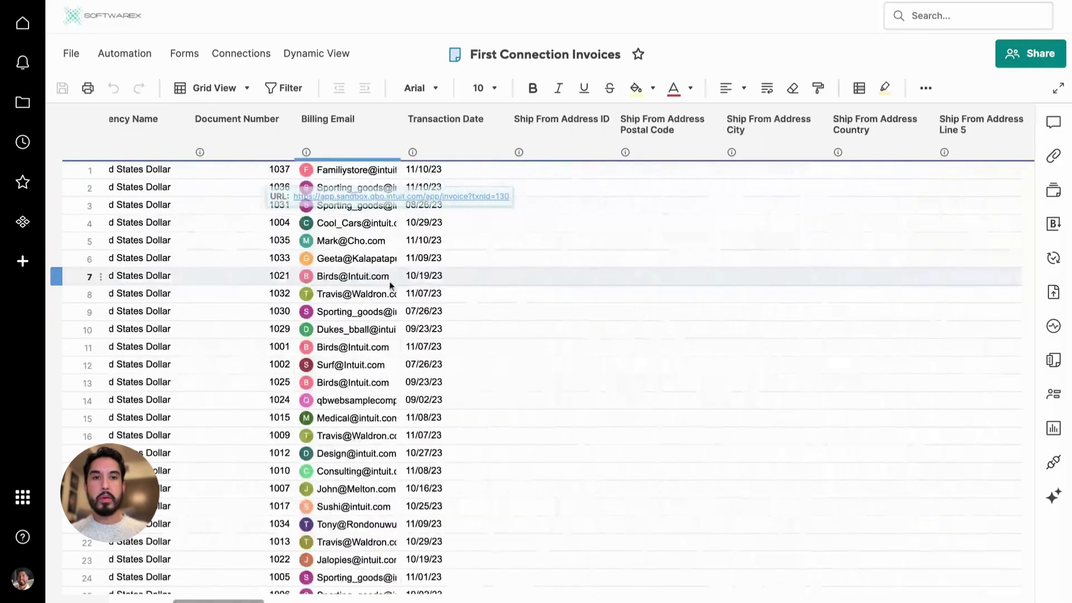
scroll(389, 285, "right", 3)
scroll(389, 285, "left", 8)
scroll(389, 285, "right", 15)
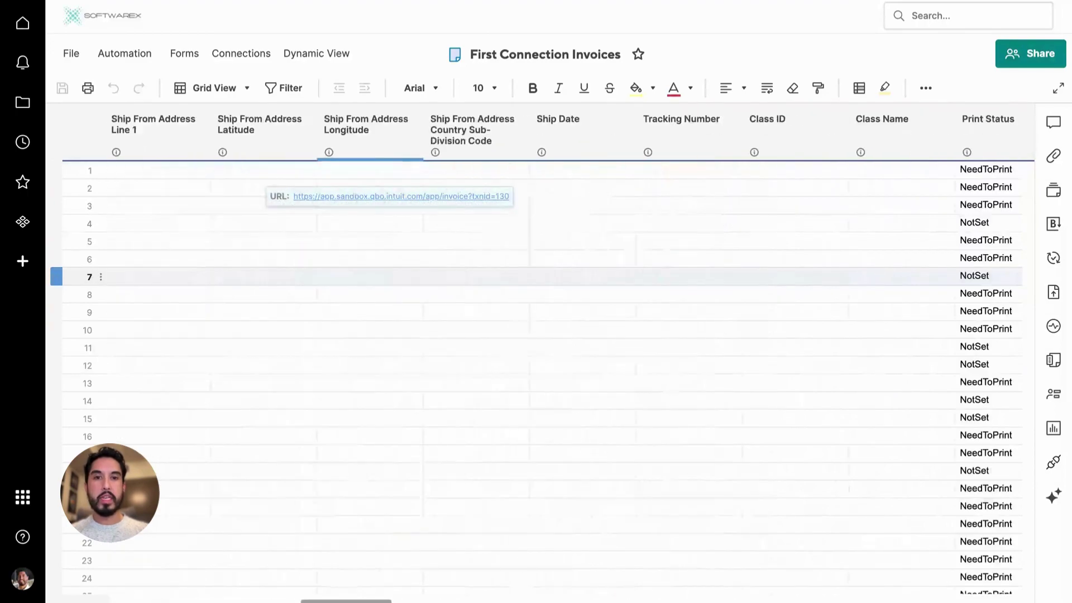
scroll(389, 284, "left", 10)
scroll(389, 285, "right", 10)
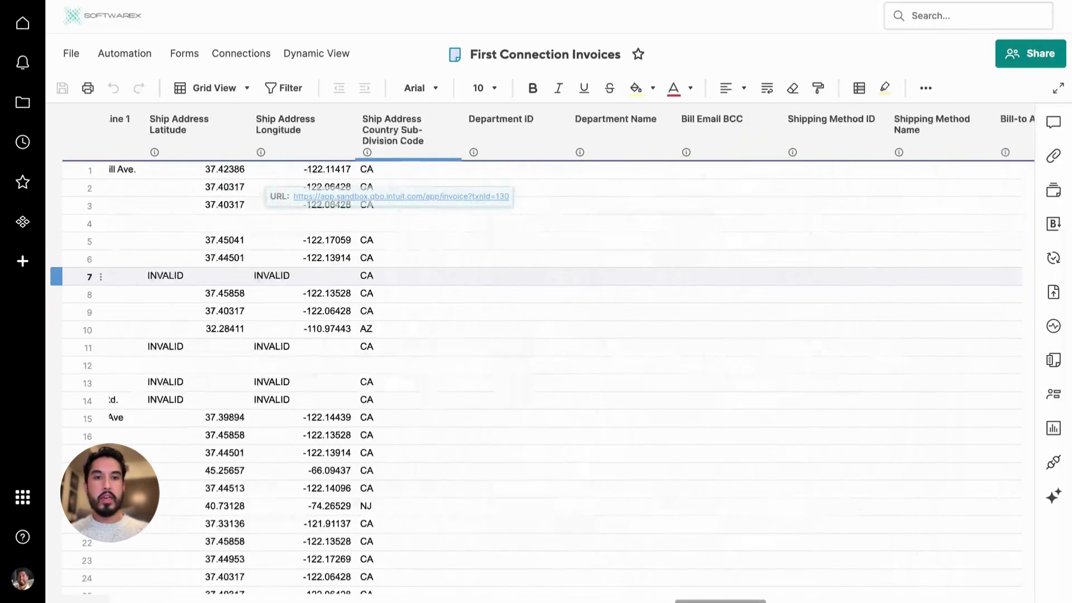
scroll(389, 285, "right", 20)
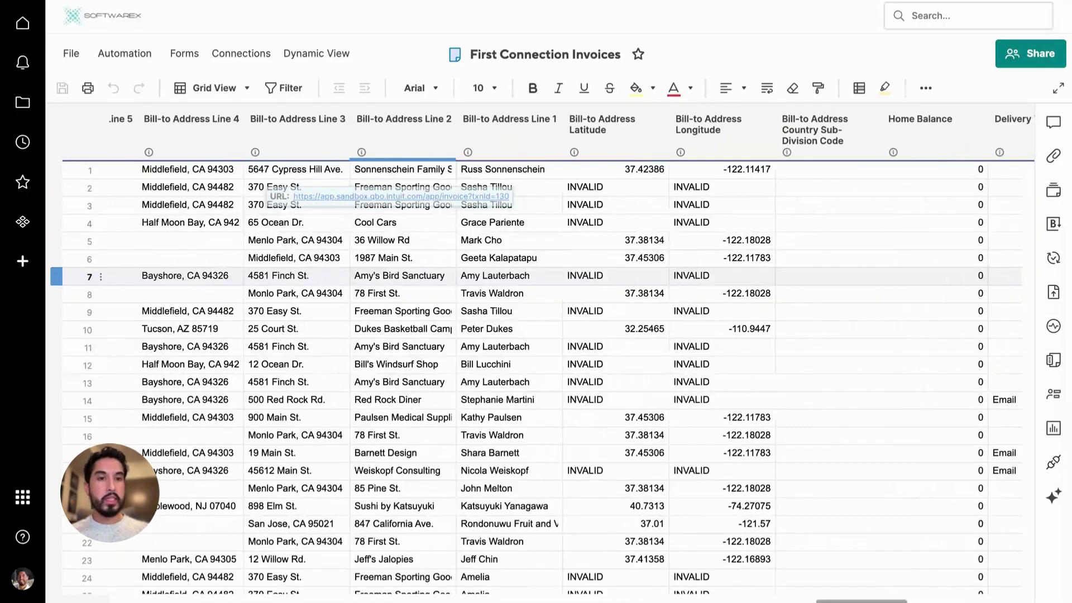
scroll(390, 285, "right", 15)
scroll(389, 285, "left", 8)
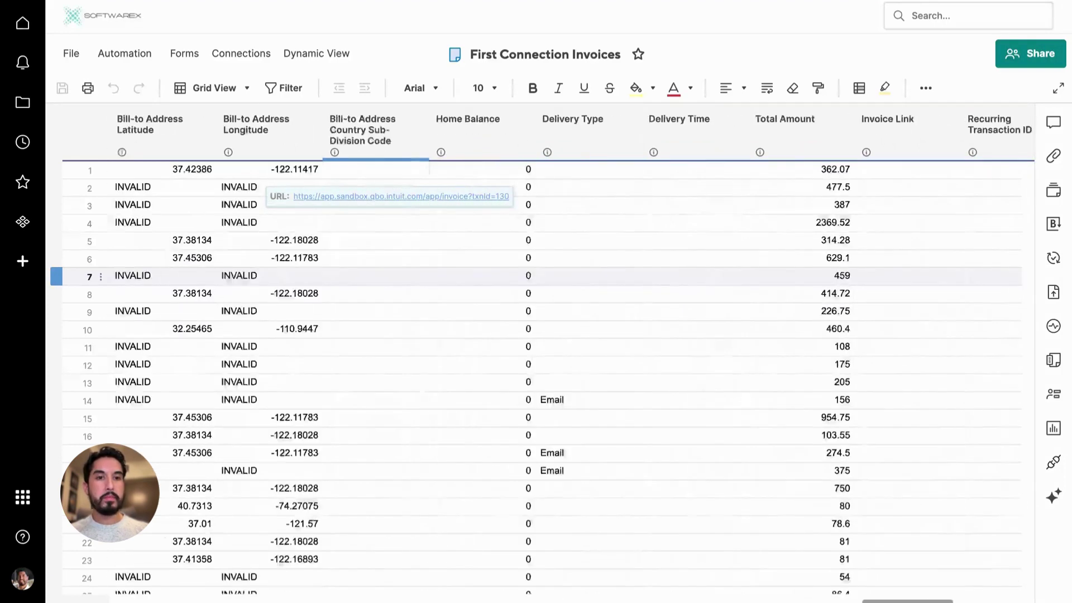
scroll(389, 284, "left", 20)
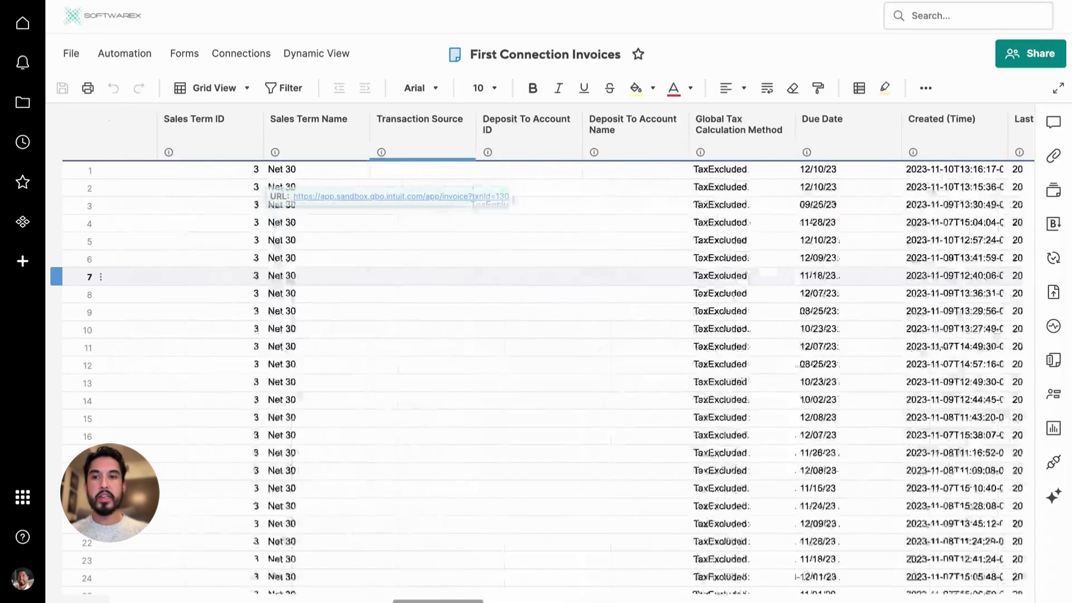
scroll(389, 285, "right", 15)
scroll(389, 285, "left", 3)
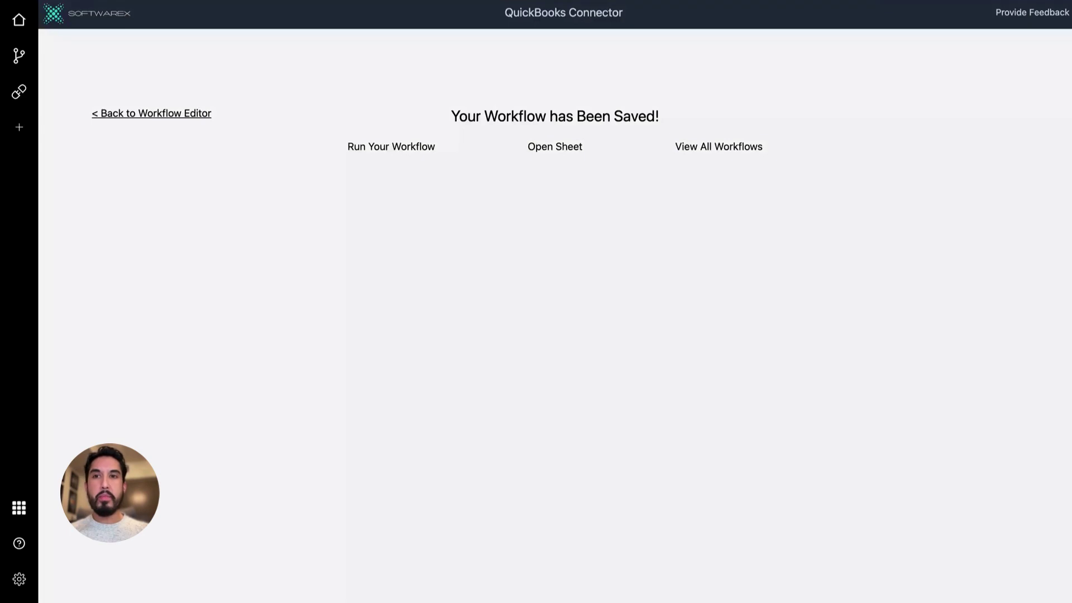
- Show all workflows and open First Connection Invoices for editing
left_click(723, 153)
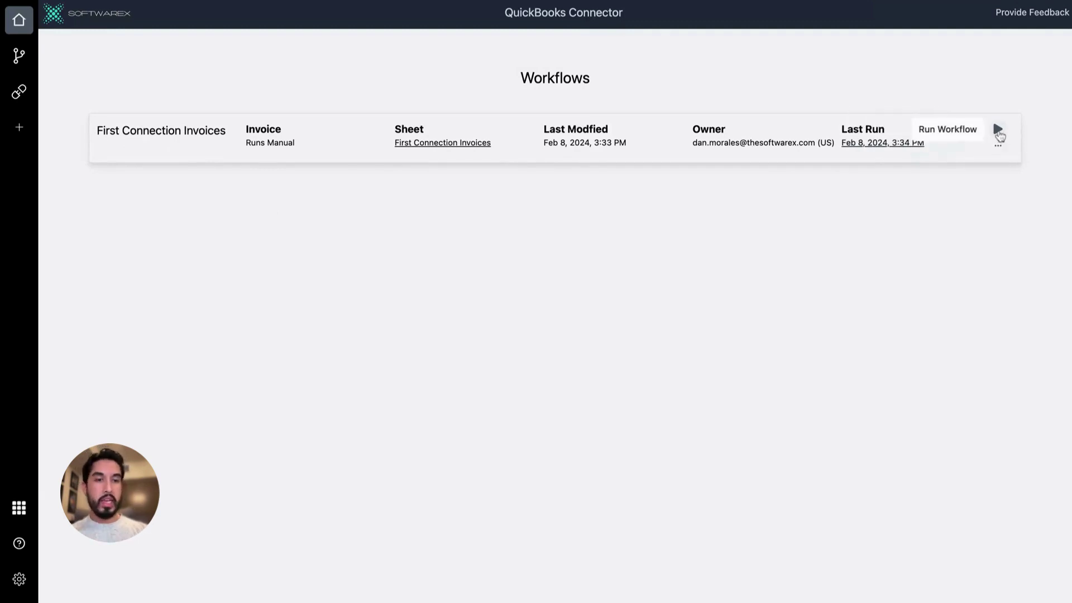
left_click(998, 131)
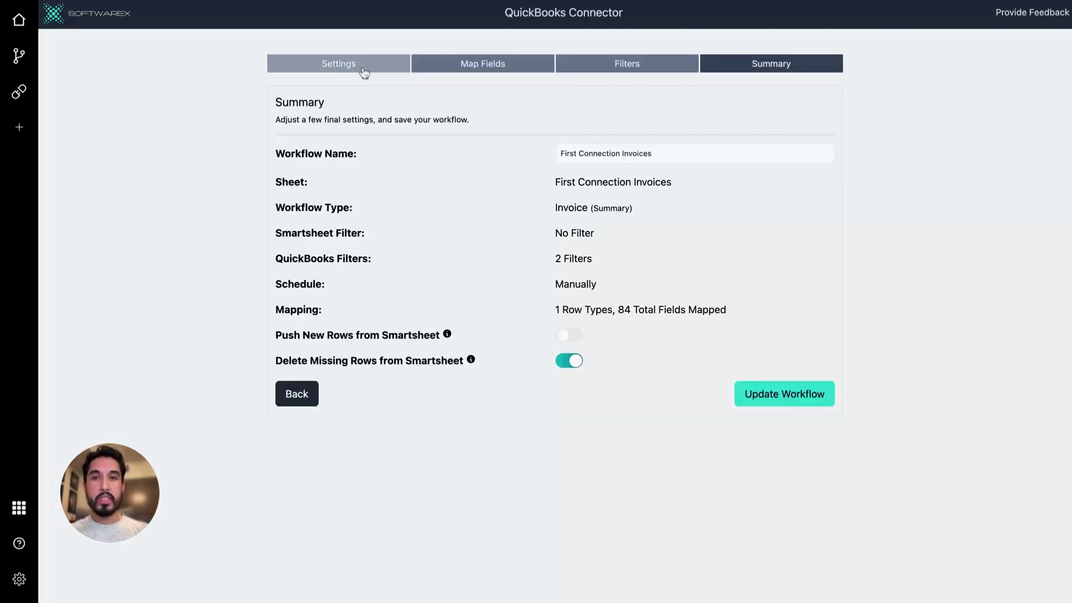
- Change the workflow schedule to Hourly and save it with Update Workflow
left_click(364, 71)
left_click(467, 228)
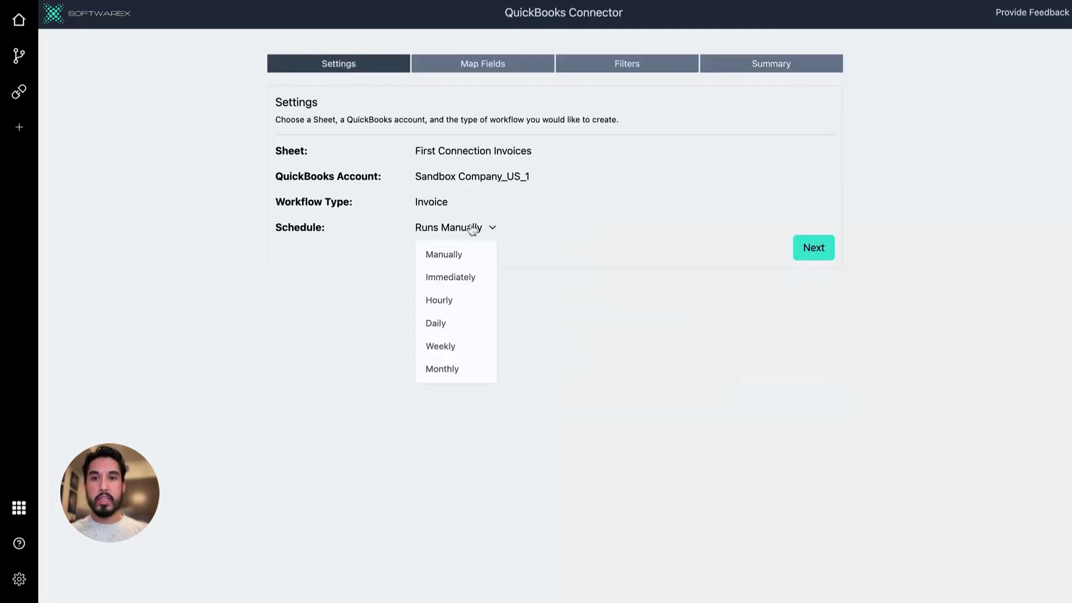
left_click(464, 302)
left_click(811, 254)
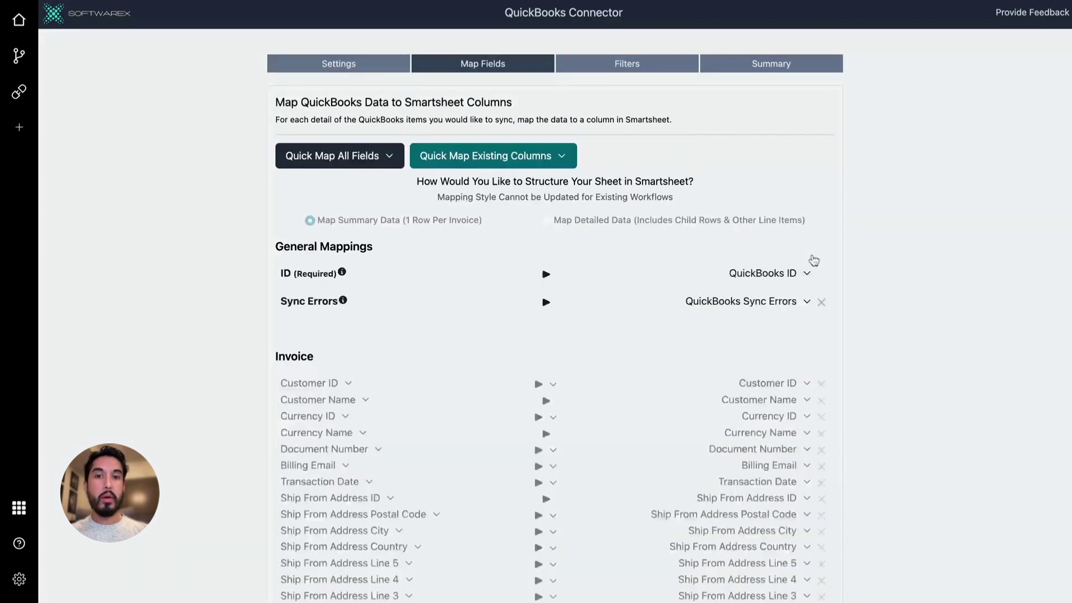
scroll(780, 373, "down", 20)
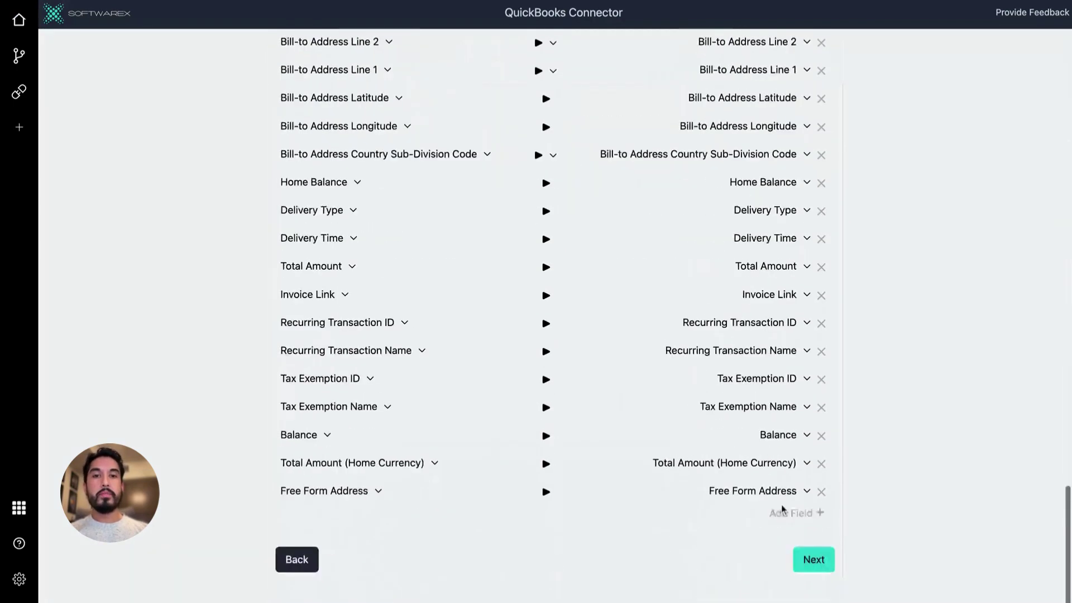
left_click(806, 570)
left_click(813, 493)
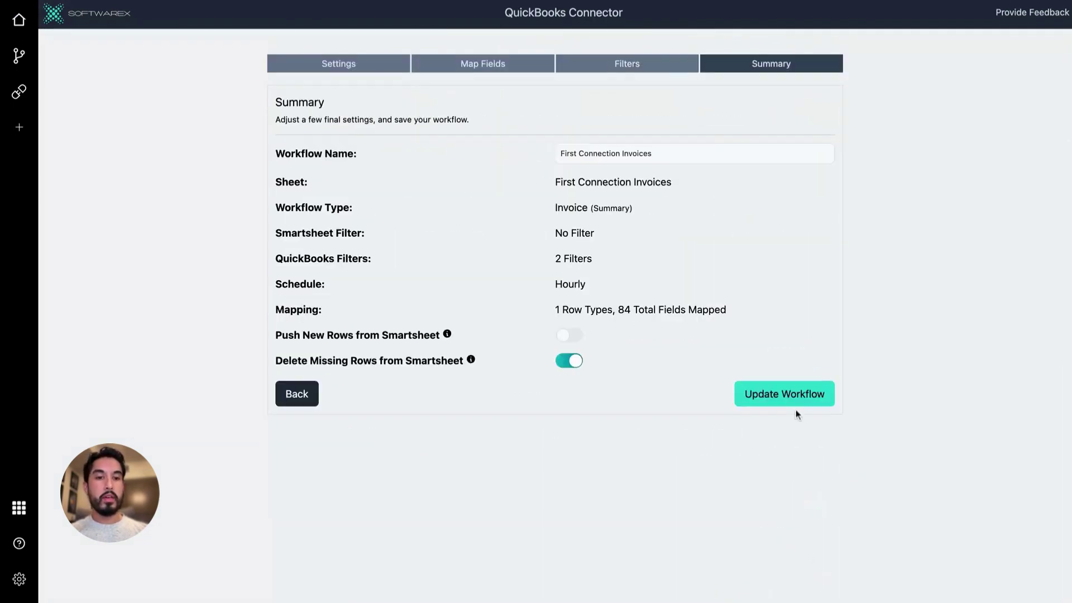
left_click(795, 401)
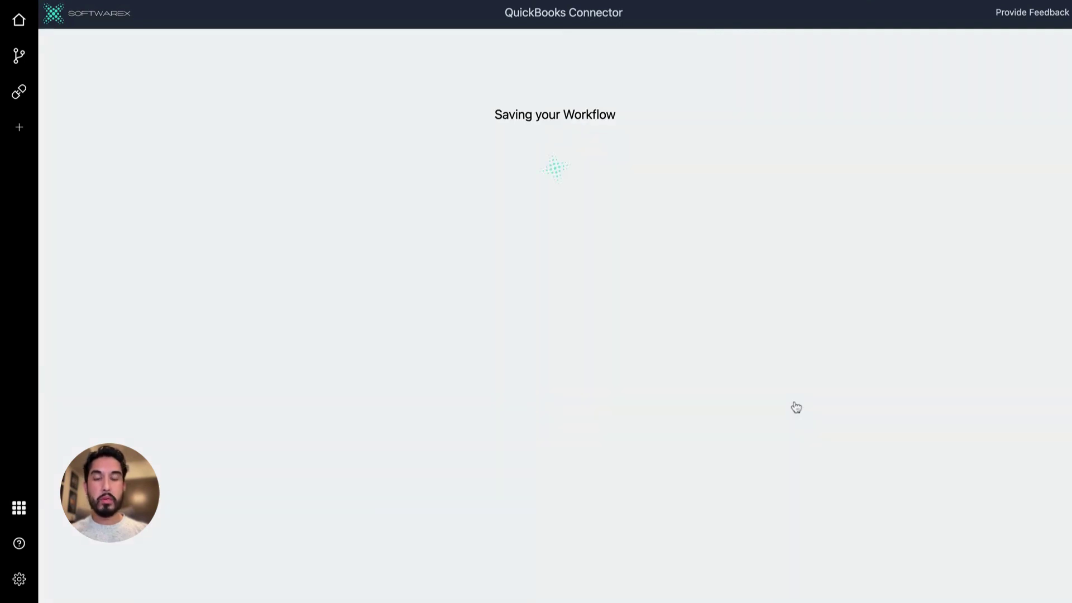